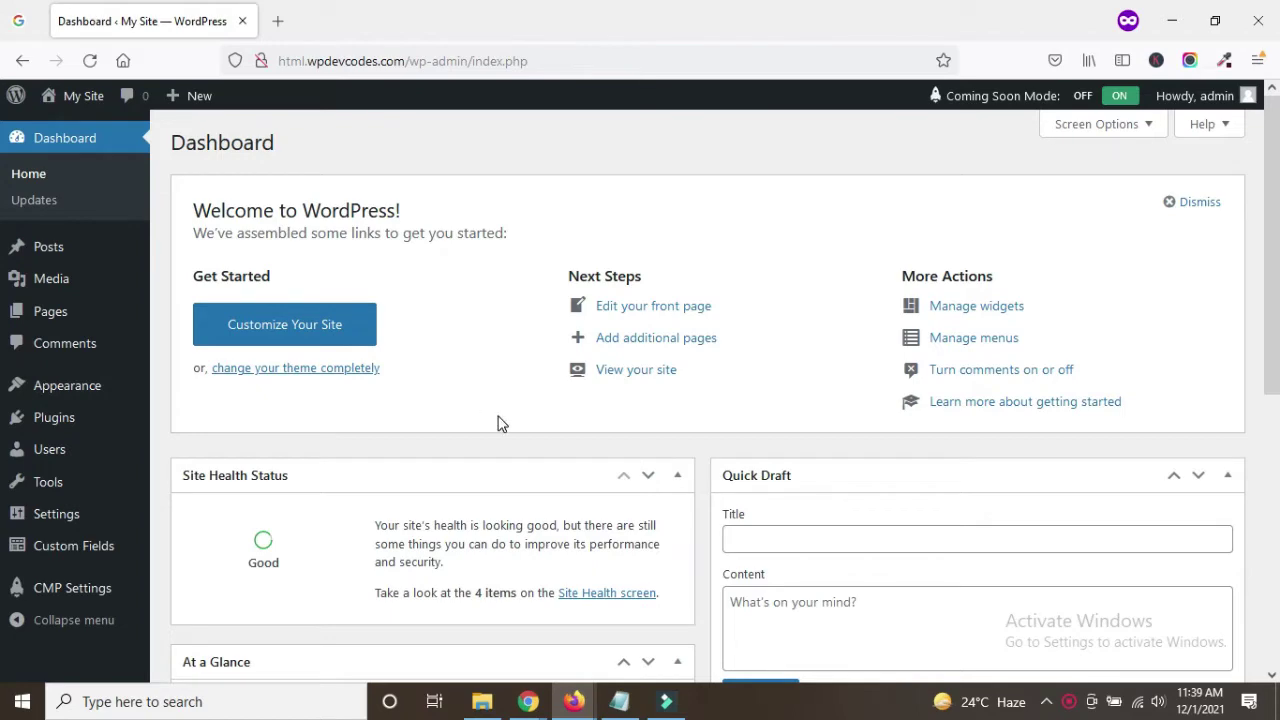
Select the 'Admin Custom Login' plugin name in the Google results for custom admin login page wordpress.
{"action": "left_click", "coordinate": [18, 20]}
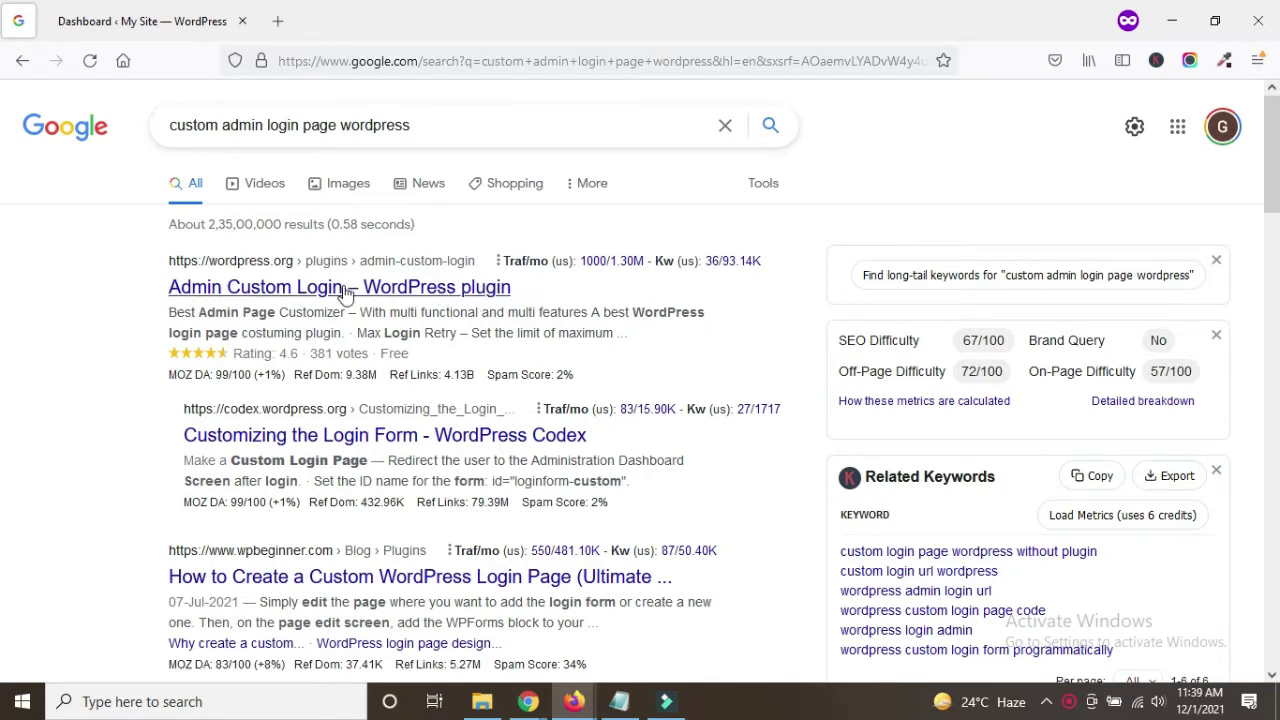
{"action": "left_click_drag", "start_coordinate": [136, 281], "coordinate": [341, 304]}
{"action": "key", "text": "ctrl+c"}
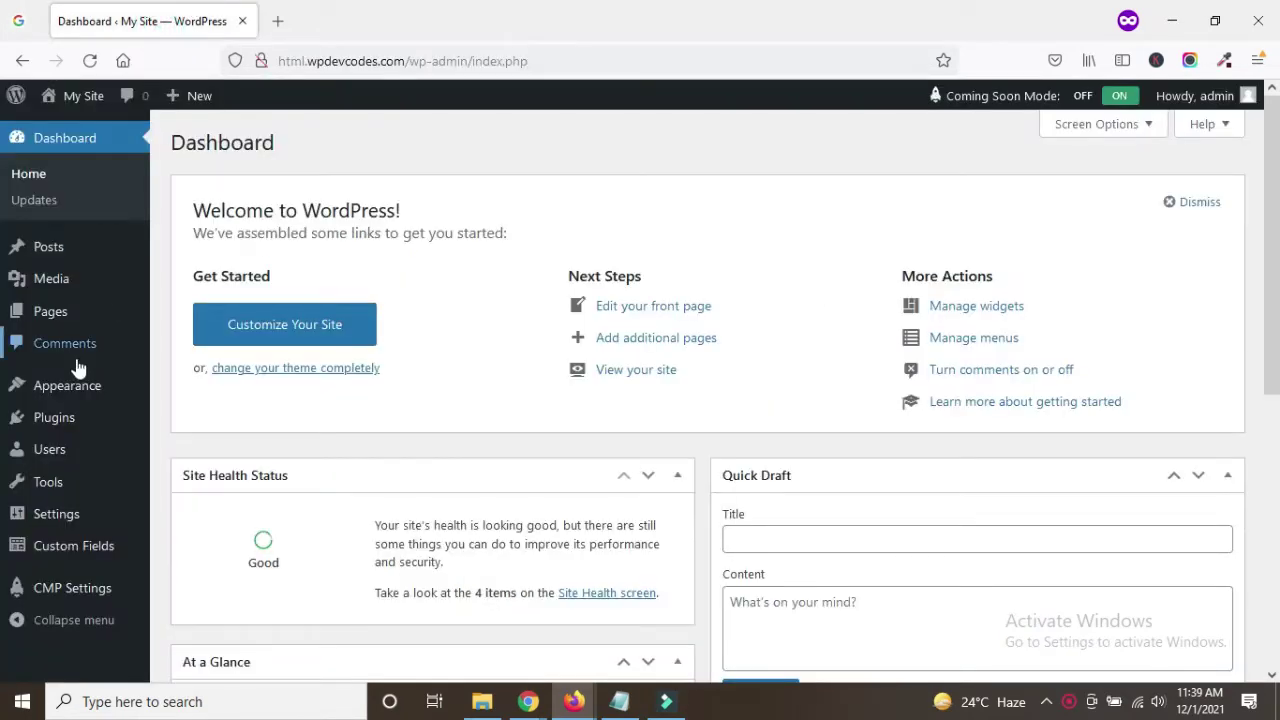
Search Add New plugins for 'Admin Custom Login', then install and activate it.
{"action": "mouse_move", "coordinate": [62, 424]}
{"action": "left_click", "coordinate": [209, 447]}
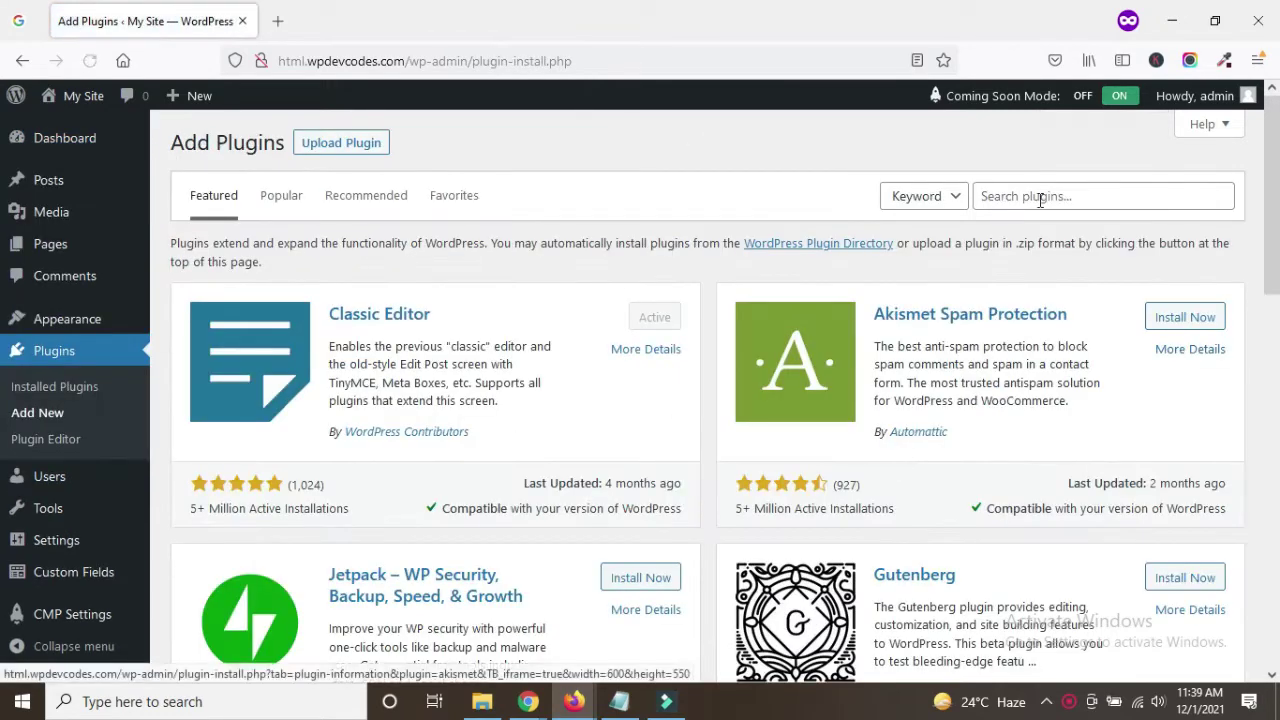
{"action": "left_click", "coordinate": [1040, 199]}
{"action": "key", "text": "ctrl+v"}
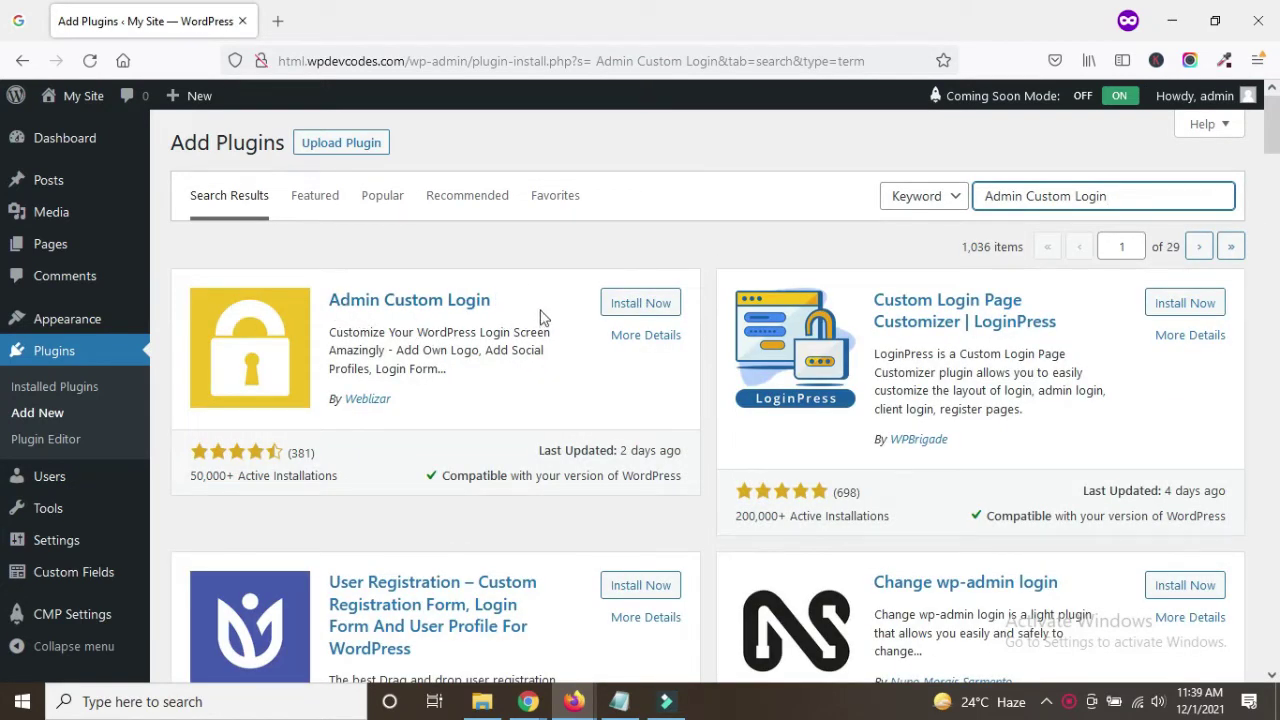
{"action": "left_click", "coordinate": [641, 305]}
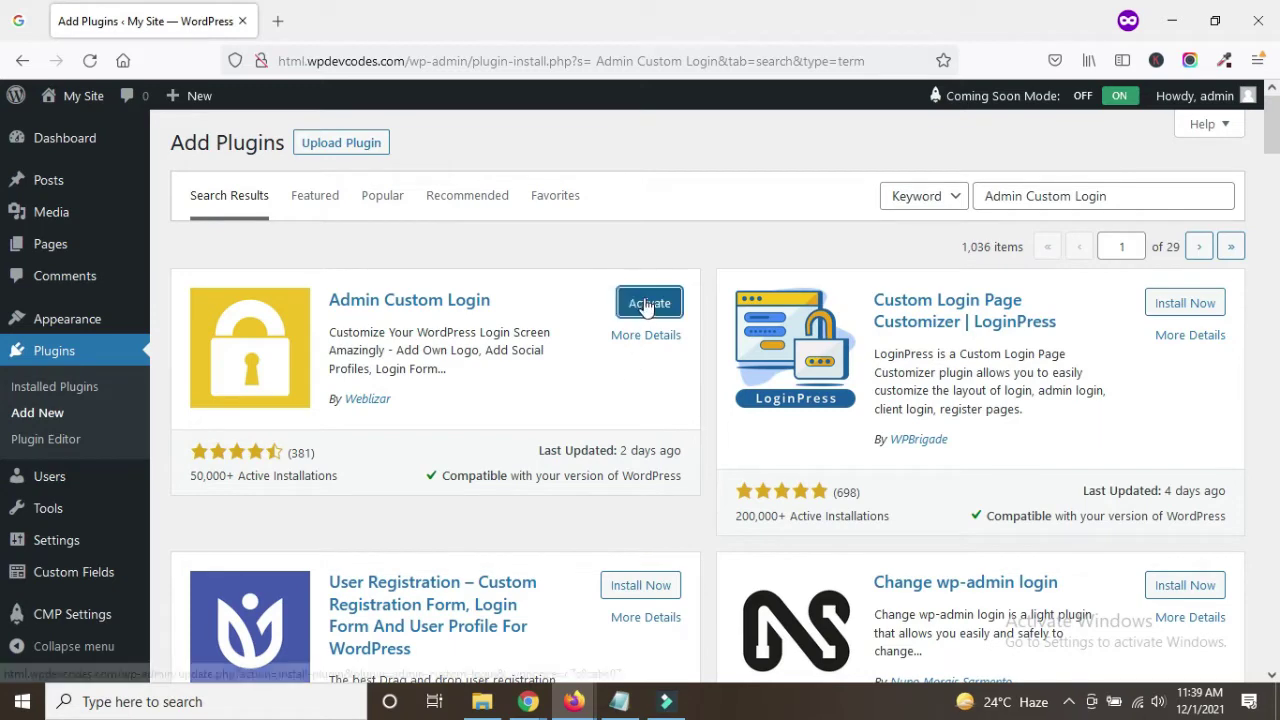
{"action": "left_click", "coordinate": [648, 305]}
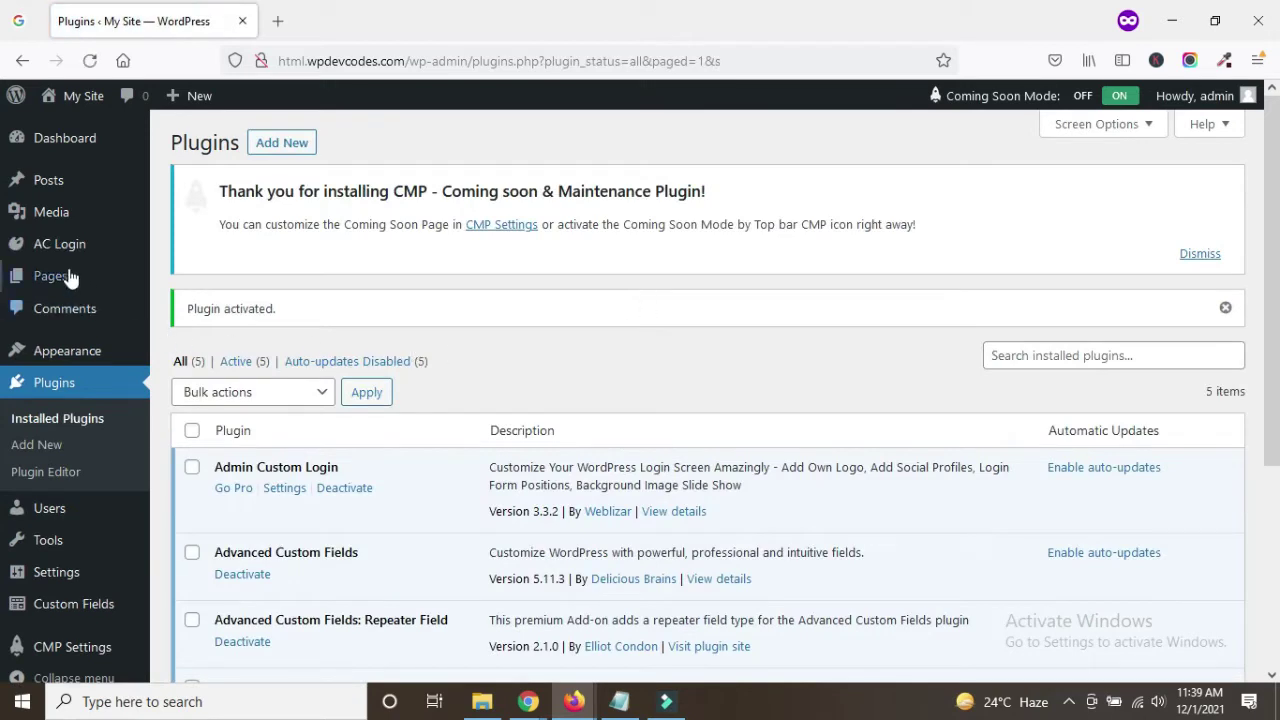
Open AC Login > Settings and close the Pro features popup.
{"action": "mouse_move", "coordinate": [58, 248]}
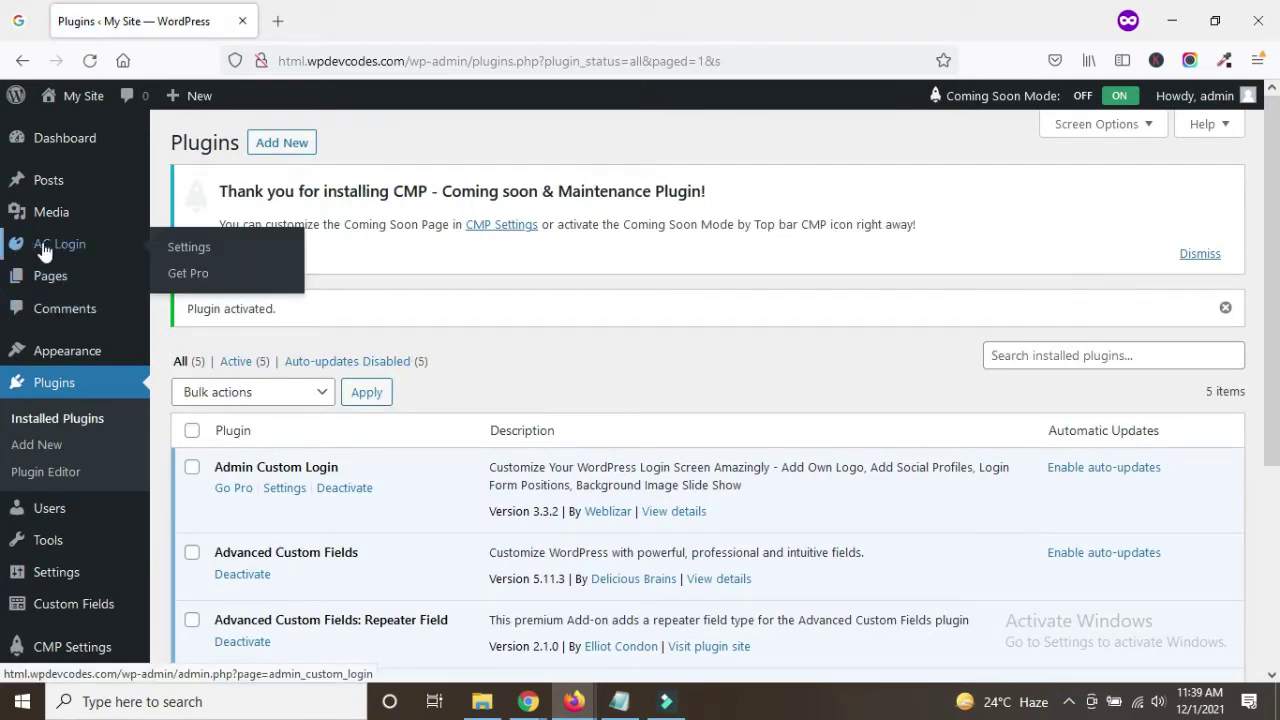
{"action": "left_click", "coordinate": [197, 252]}
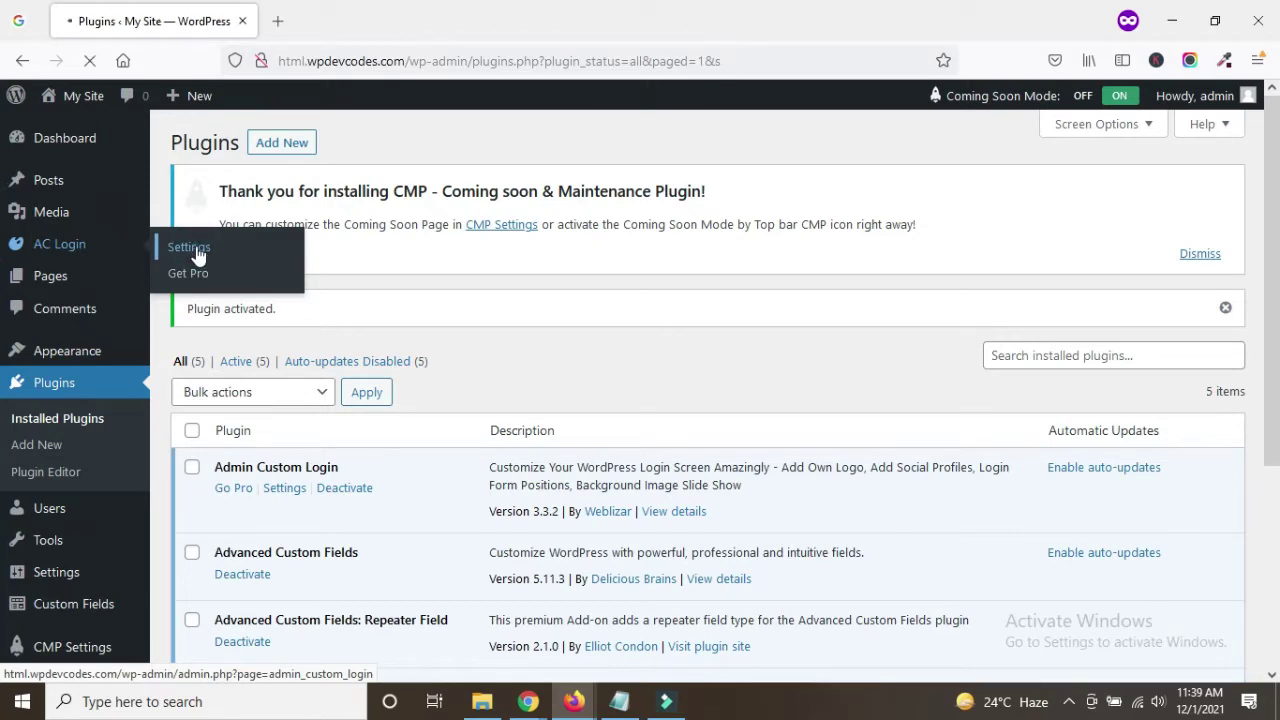
{"action": "scroll", "coordinate": [390, 420], "scroll_direction": "down", "scroll_amount": 4}
{"action": "scroll", "coordinate": [378, 434], "scroll_direction": "up", "scroll_amount": 4}
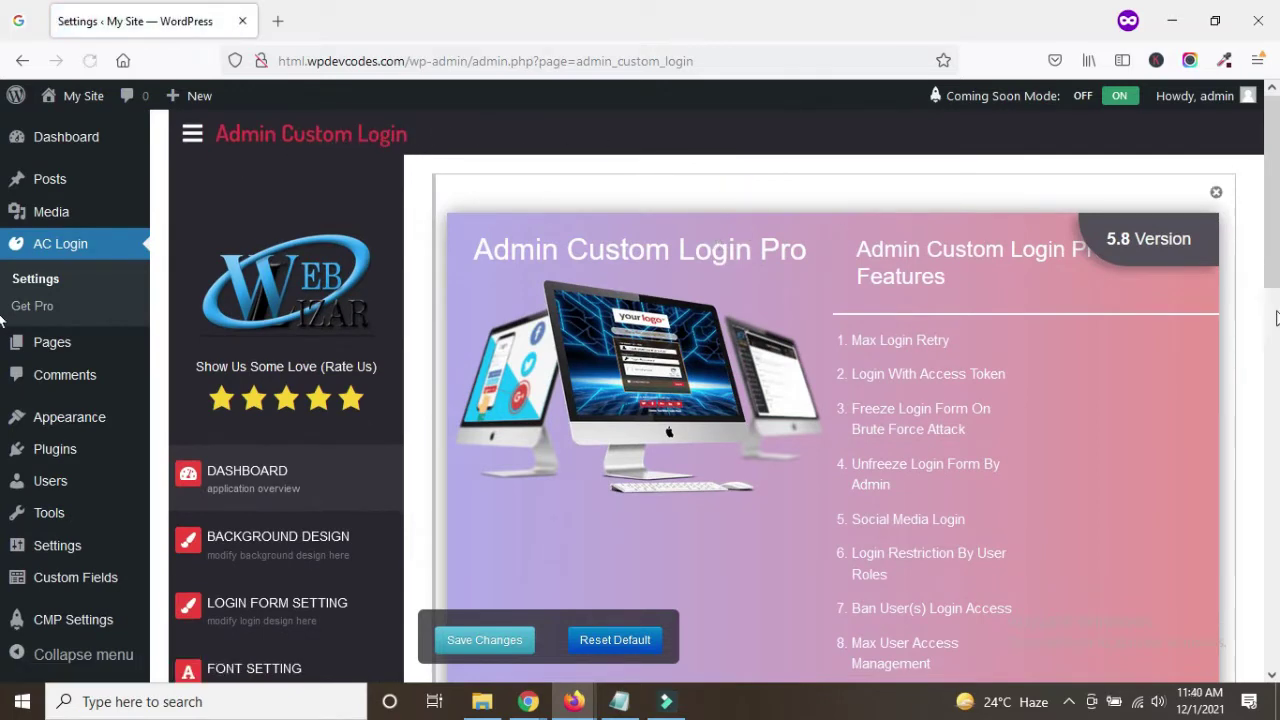
{"action": "scroll", "coordinate": [300, 510], "scroll_direction": "down", "scroll_amount": 2}
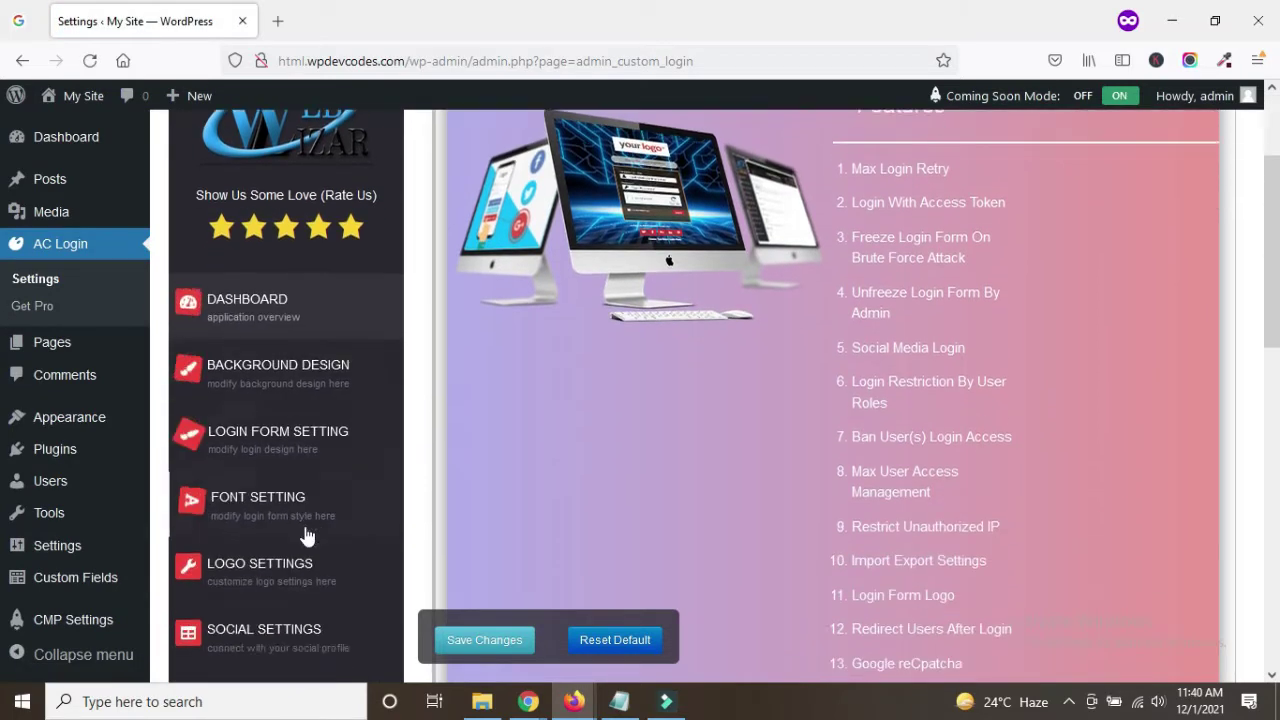
{"action": "scroll", "coordinate": [306, 534], "scroll_direction": "up", "scroll_amount": 2}
{"action": "left_click", "coordinate": [1226, 191]}
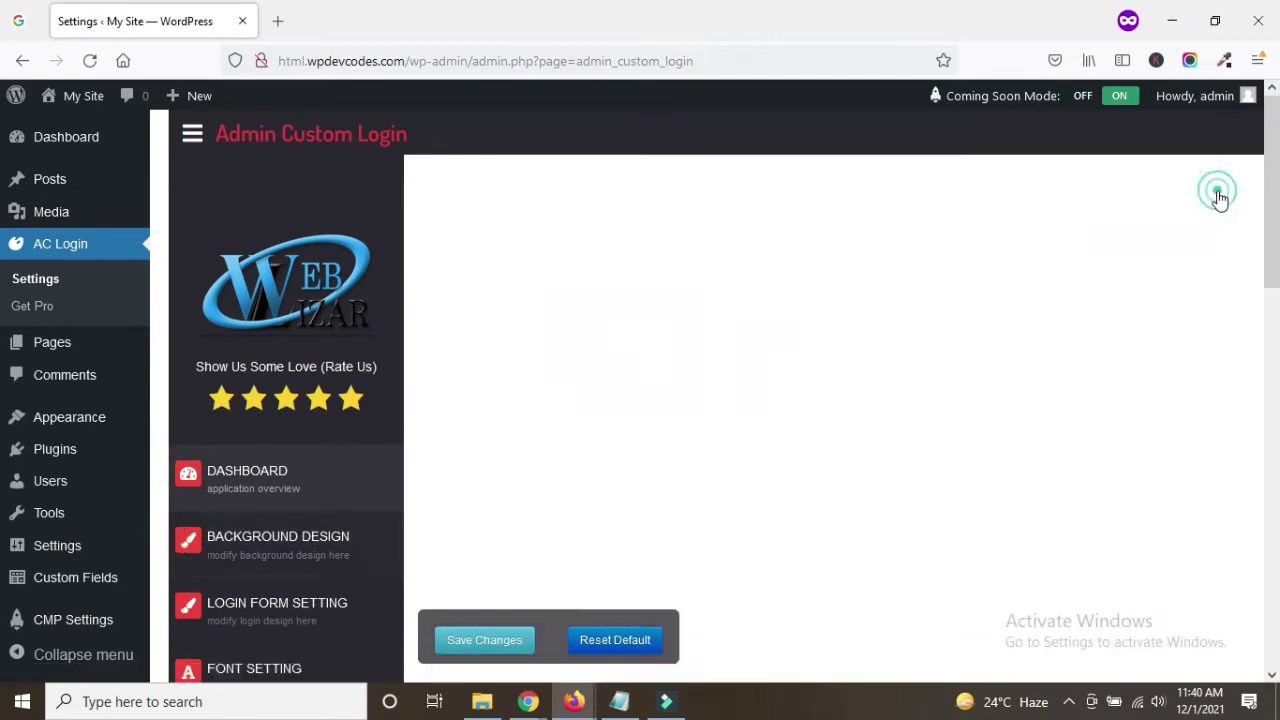
Set the Admin Custom Login status to Enable and save the changes.
{"action": "scroll", "coordinate": [330, 432], "scroll_direction": "down", "scroll_amount": 3}
{"action": "scroll", "coordinate": [448, 452], "scroll_direction": "up", "scroll_amount": 2}
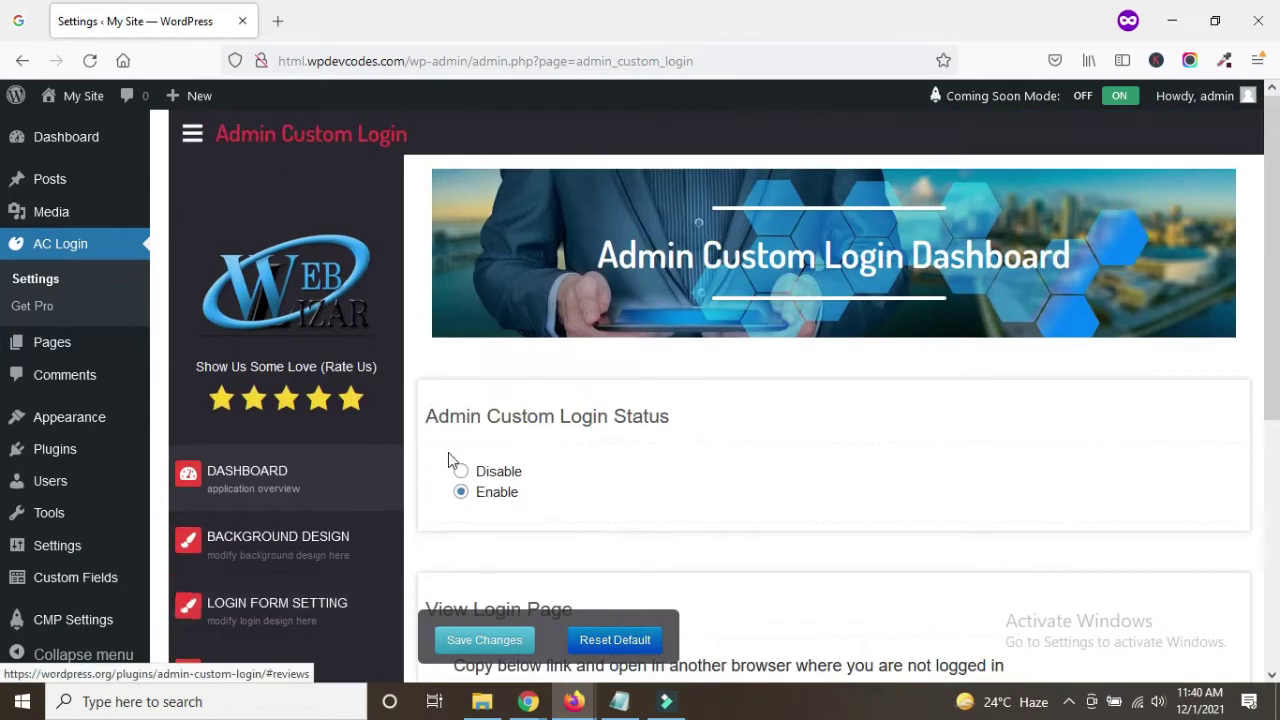
{"action": "scroll", "coordinate": [443, 437], "scroll_direction": "down", "scroll_amount": 1}
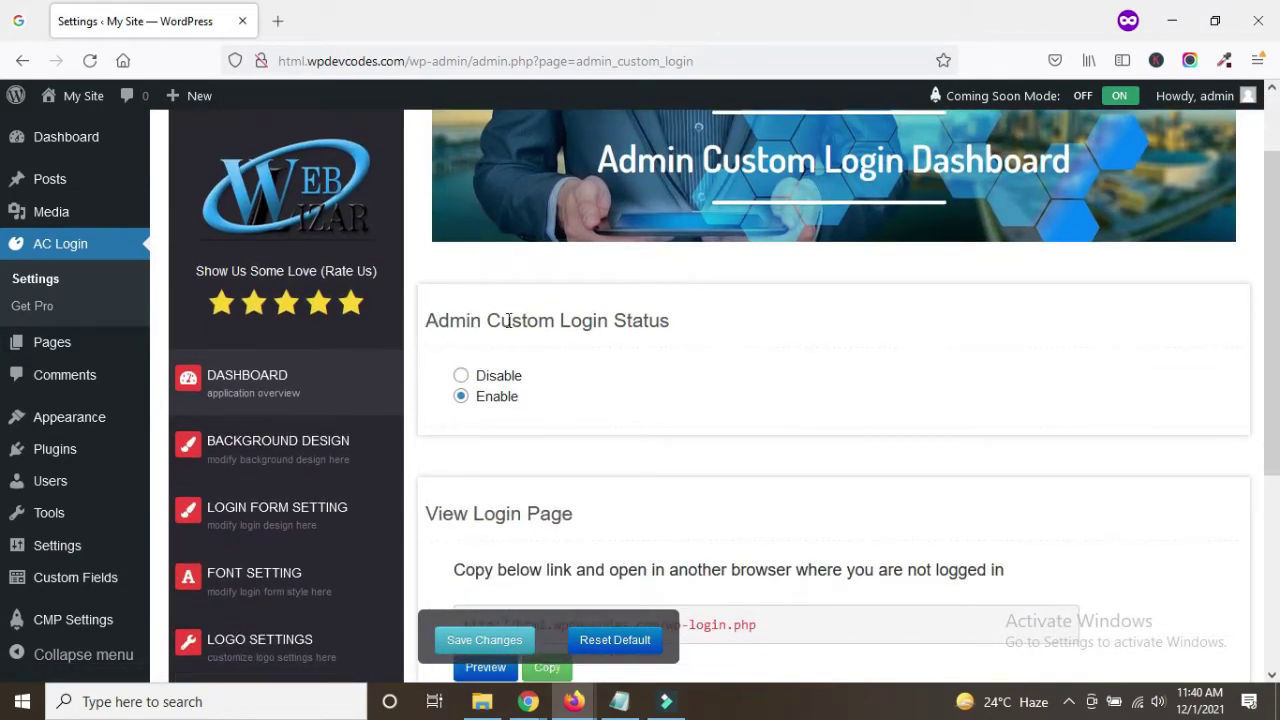
{"action": "left_click", "coordinate": [462, 402]}
{"action": "scroll", "coordinate": [444, 440], "scroll_direction": "down", "scroll_amount": 1}
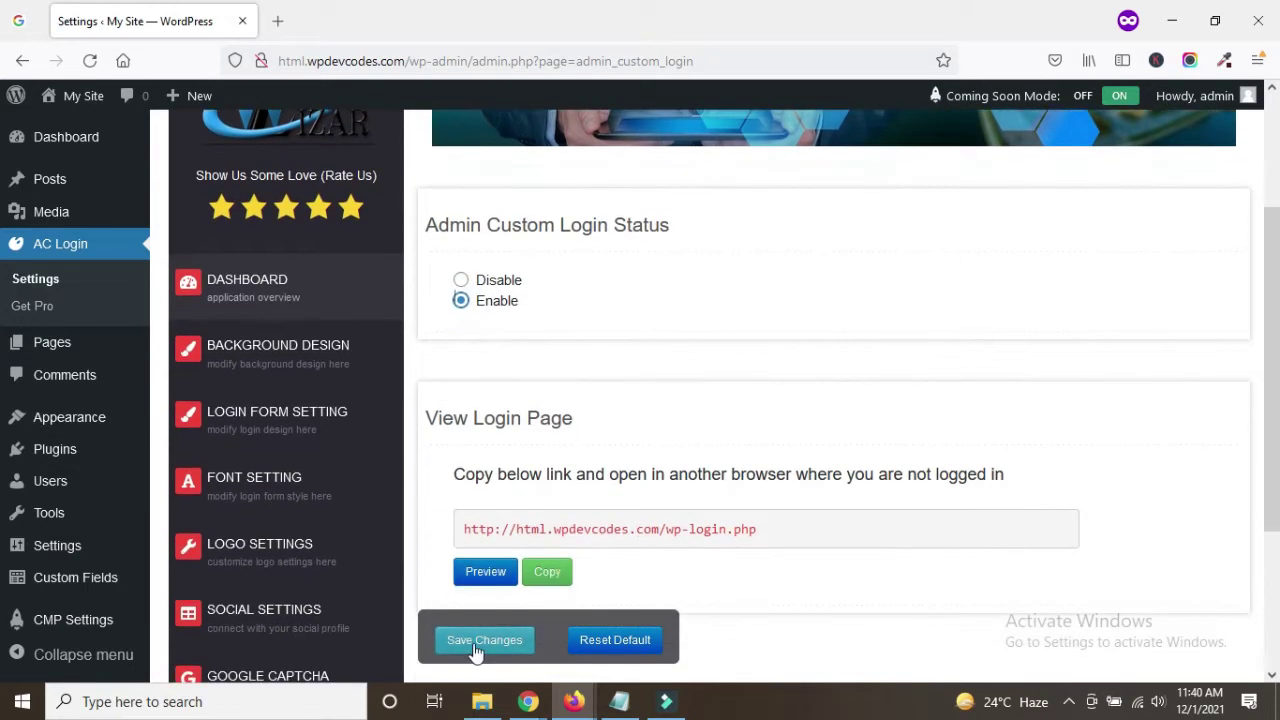
{"action": "left_click", "coordinate": [488, 639]}
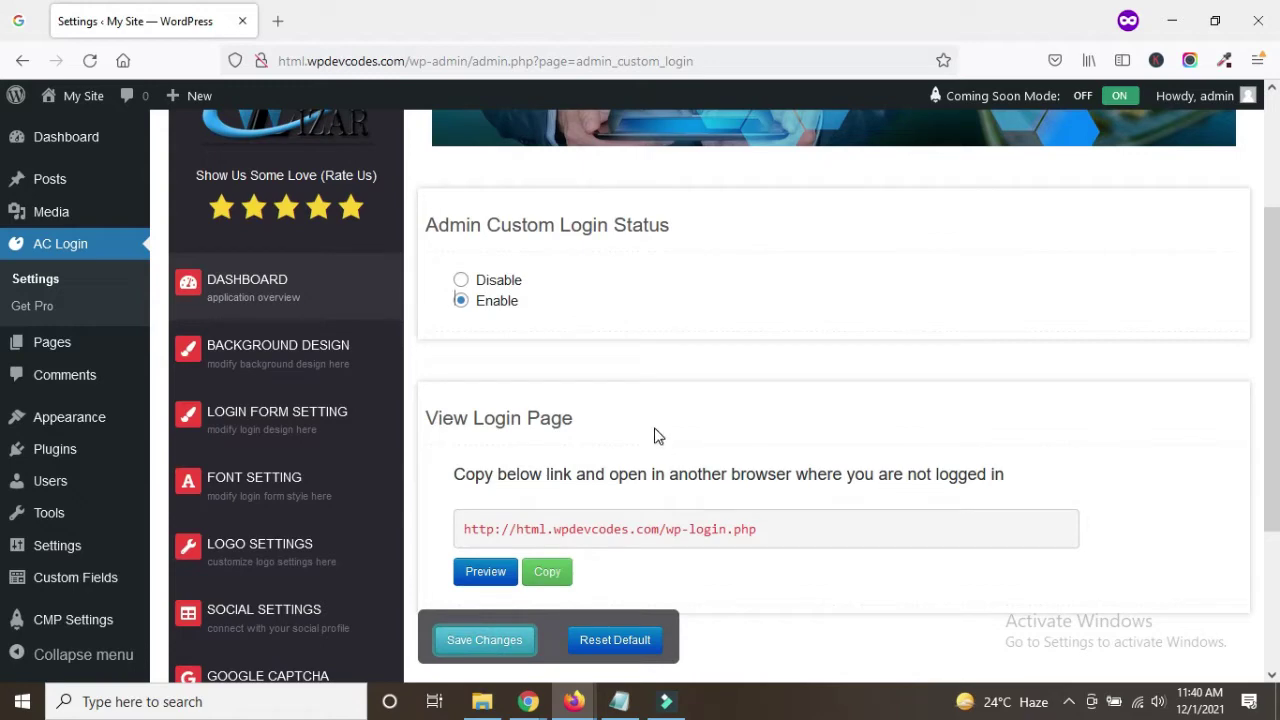
{"action": "scroll", "coordinate": [657, 435], "scroll_direction": "up", "scroll_amount": 2}
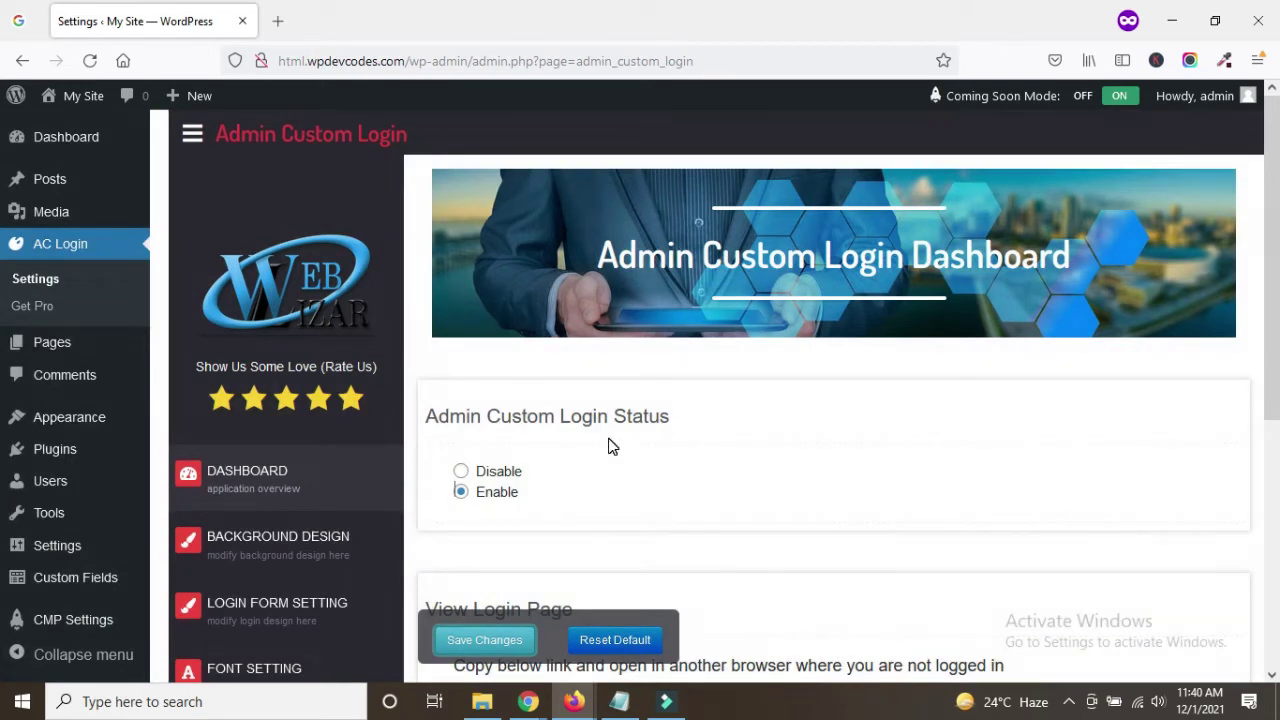
{"action": "scroll", "coordinate": [607, 447], "scroll_direction": "down", "scroll_amount": 1}
{"action": "scroll", "coordinate": [600, 447], "scroll_direction": "down", "scroll_amount": 1}
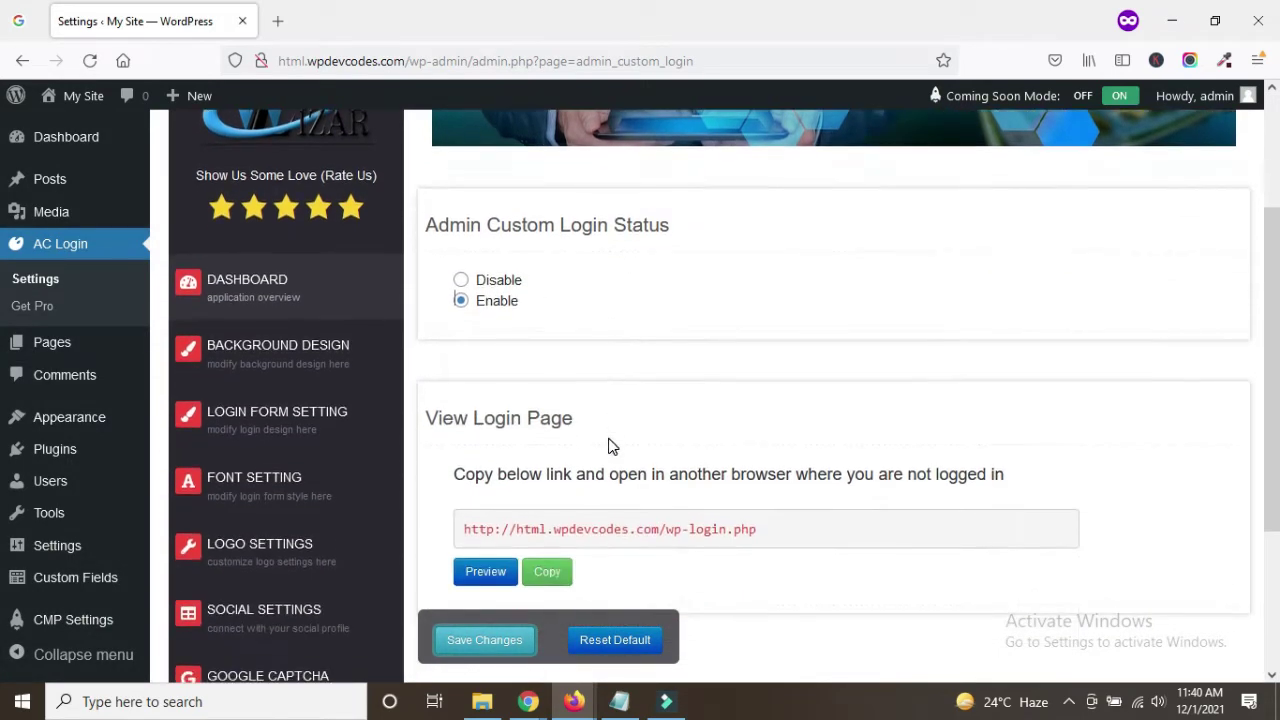
In Background Design, keep Static Background Image as the Select Background type.
{"action": "left_click", "coordinate": [275, 361]}
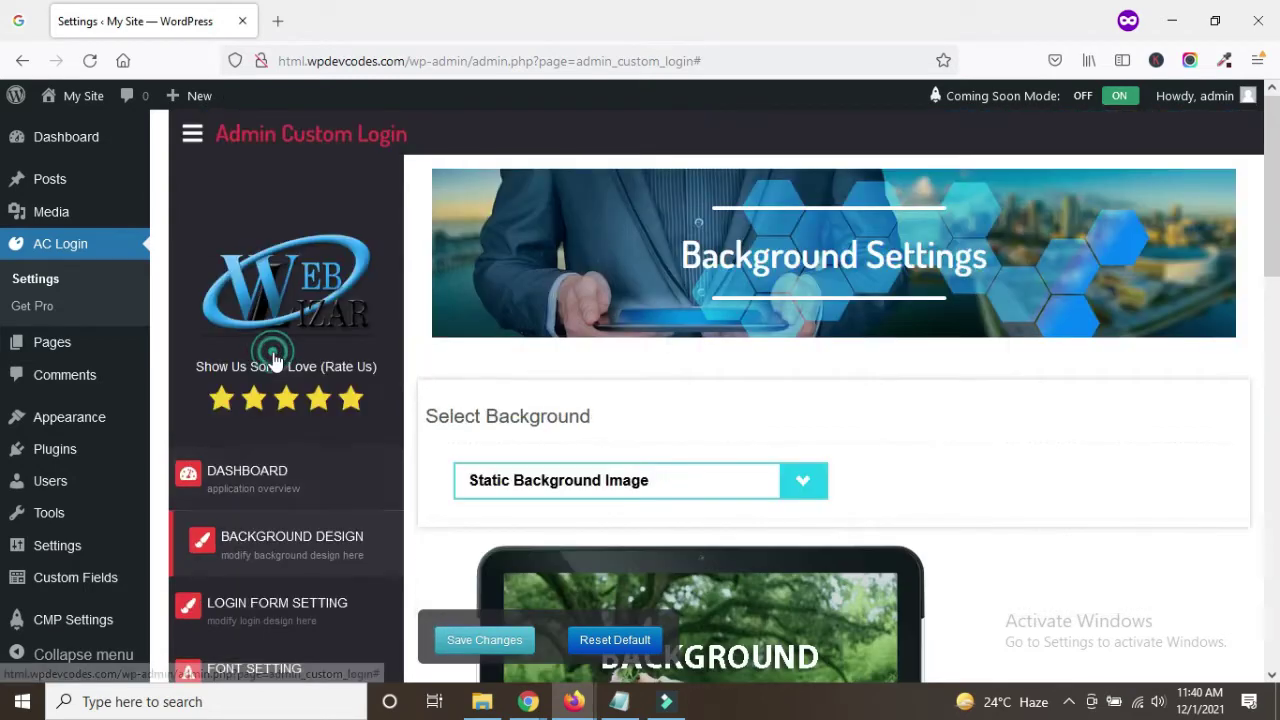
{"action": "scroll", "coordinate": [471, 360], "scroll_direction": "down", "scroll_amount": 2}
{"action": "left_click", "coordinate": [688, 297]}
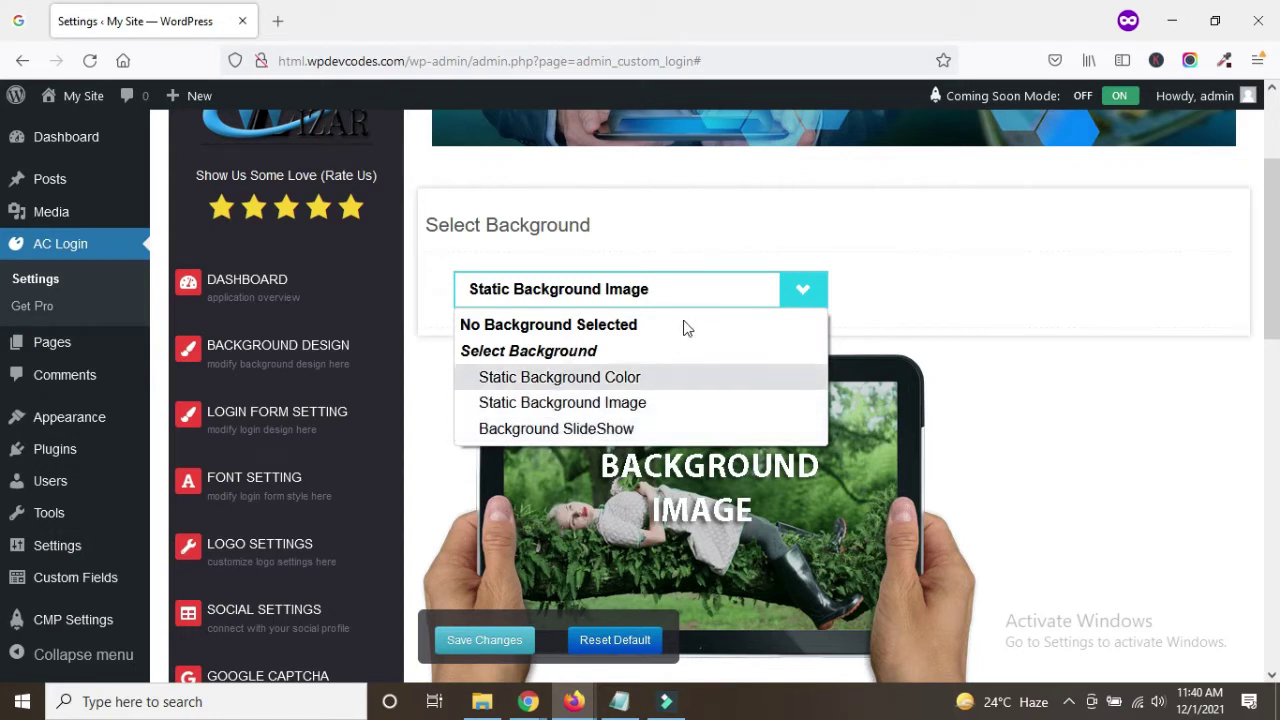
{"action": "left_click", "coordinate": [697, 297]}
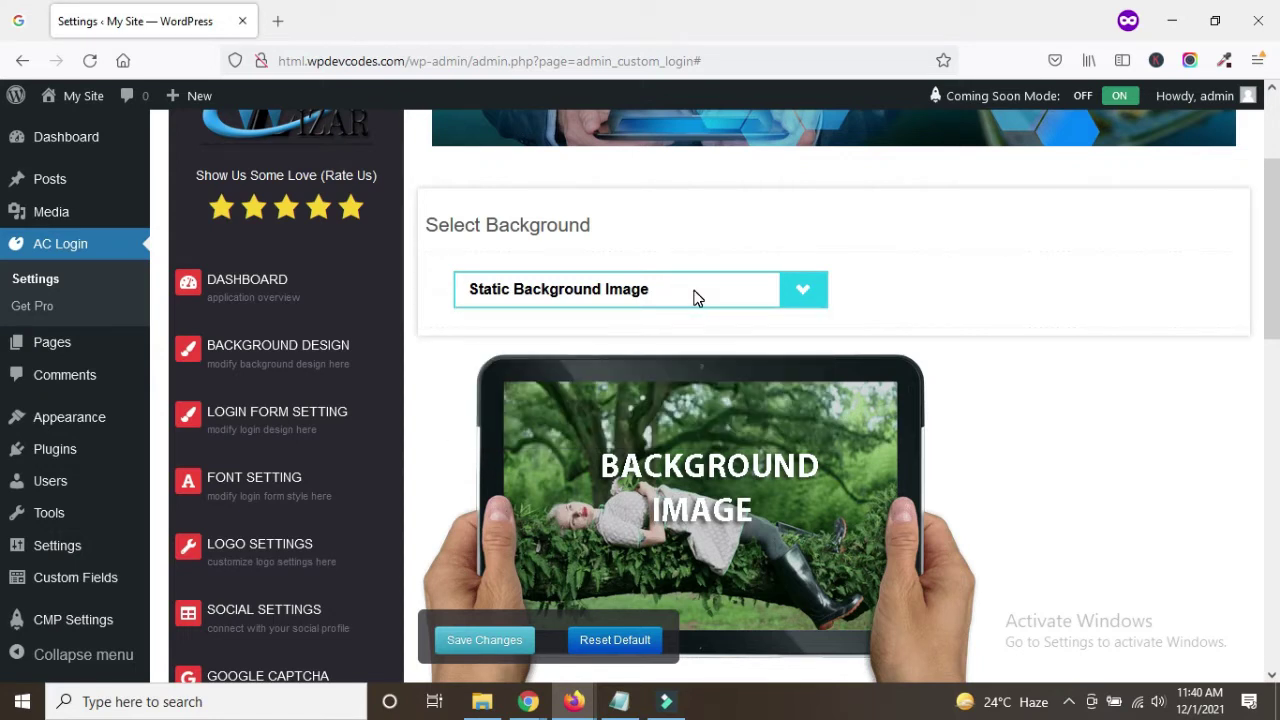
{"action": "scroll", "coordinate": [625, 475], "scroll_direction": "down", "scroll_amount": 3}
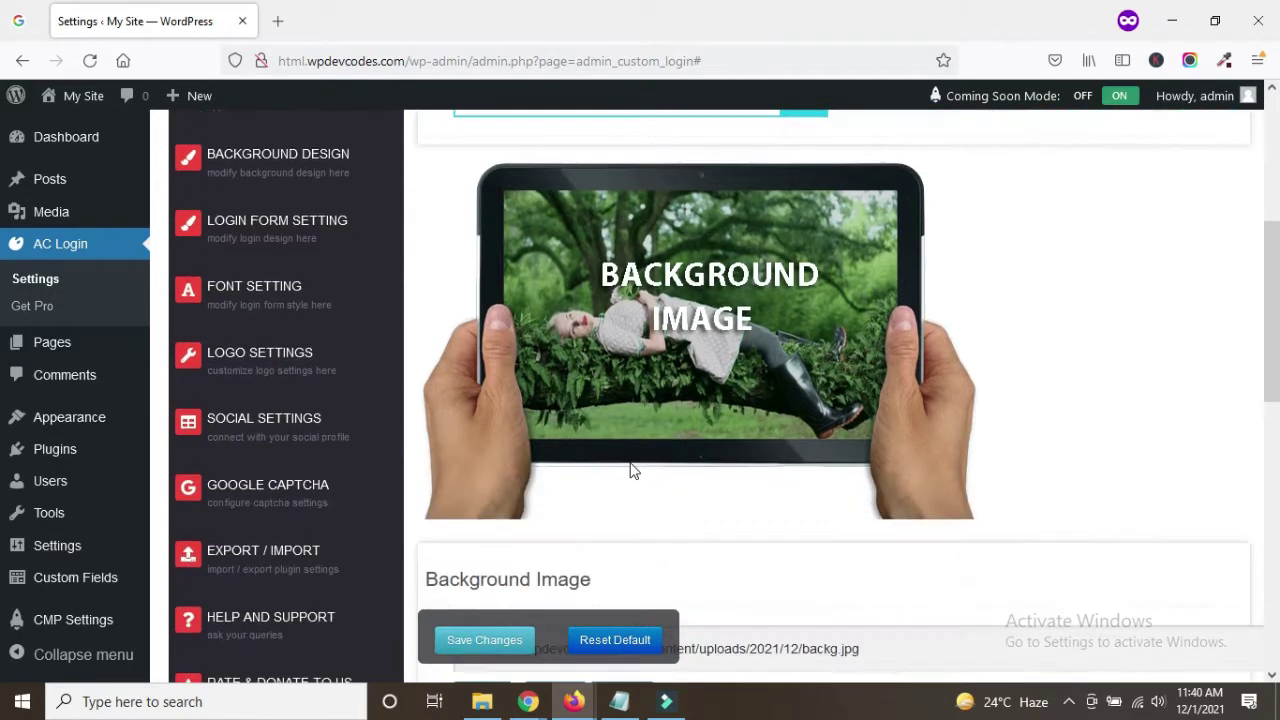
{"action": "scroll", "coordinate": [630, 466], "scroll_direction": "down", "scroll_amount": 2}
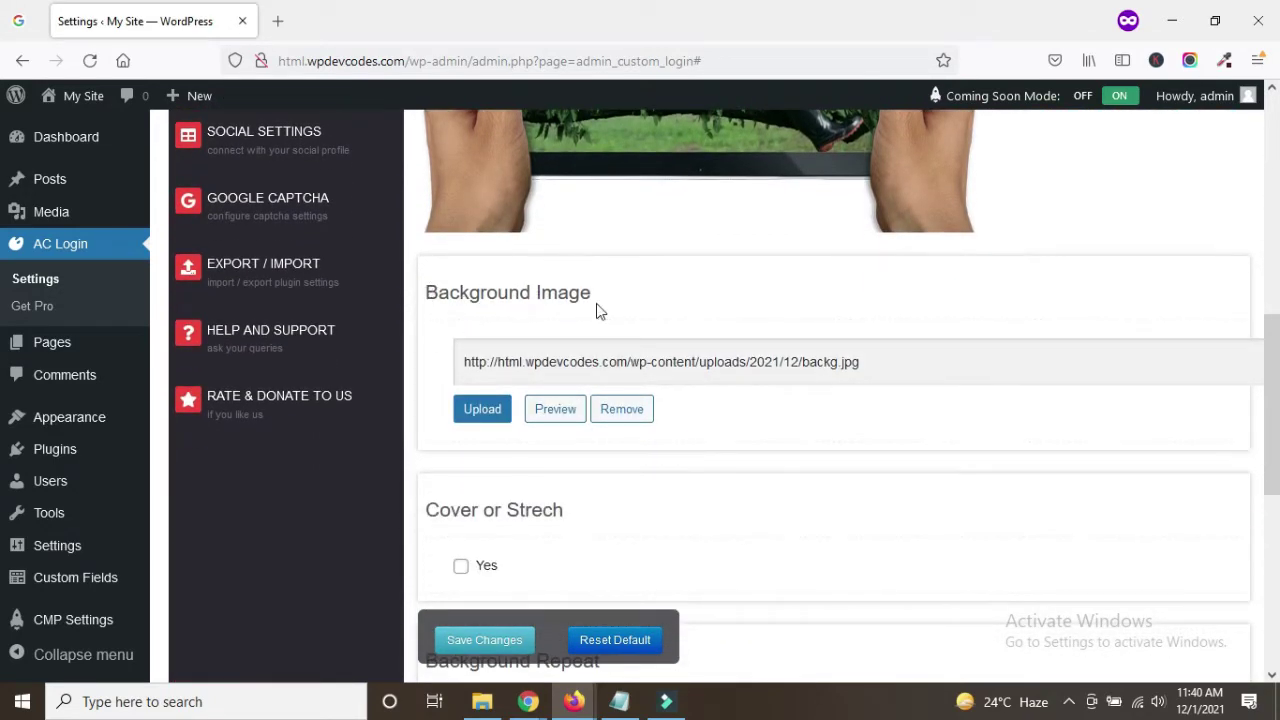
Set backg.jpg from the Media Library as the login background image.
{"action": "left_click", "coordinate": [485, 412]}
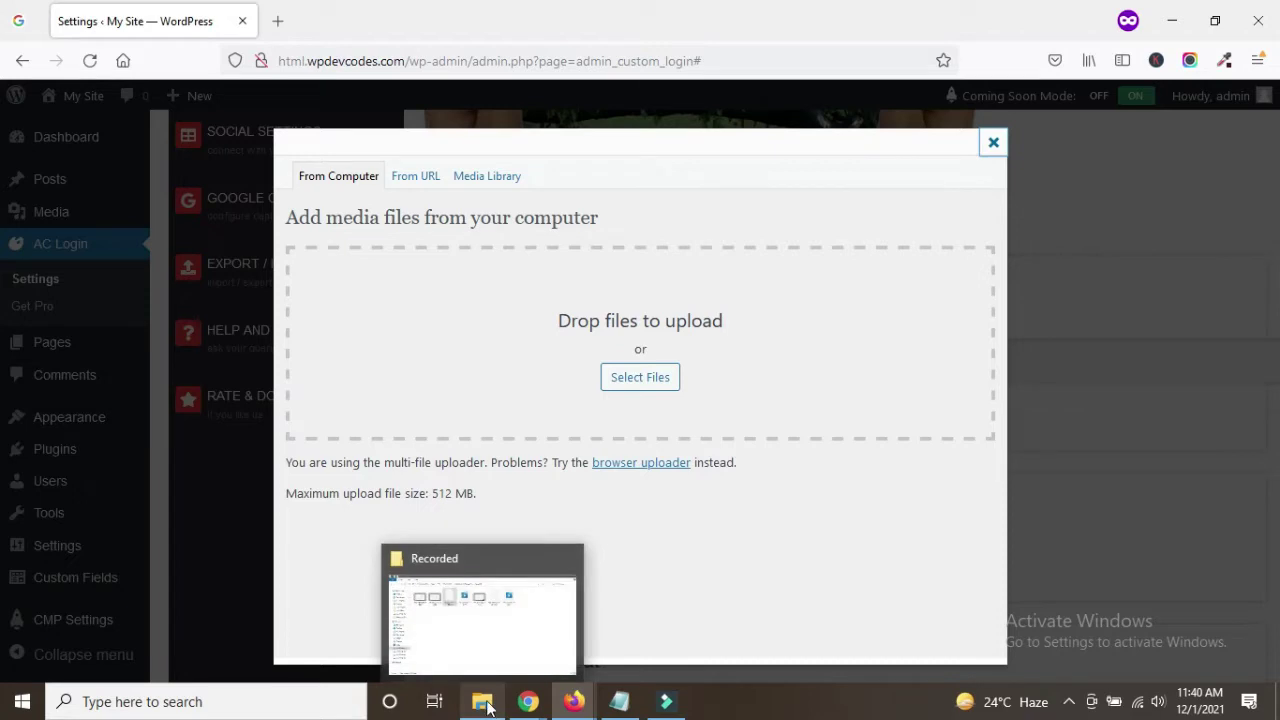
{"action": "left_click", "coordinate": [478, 176]}
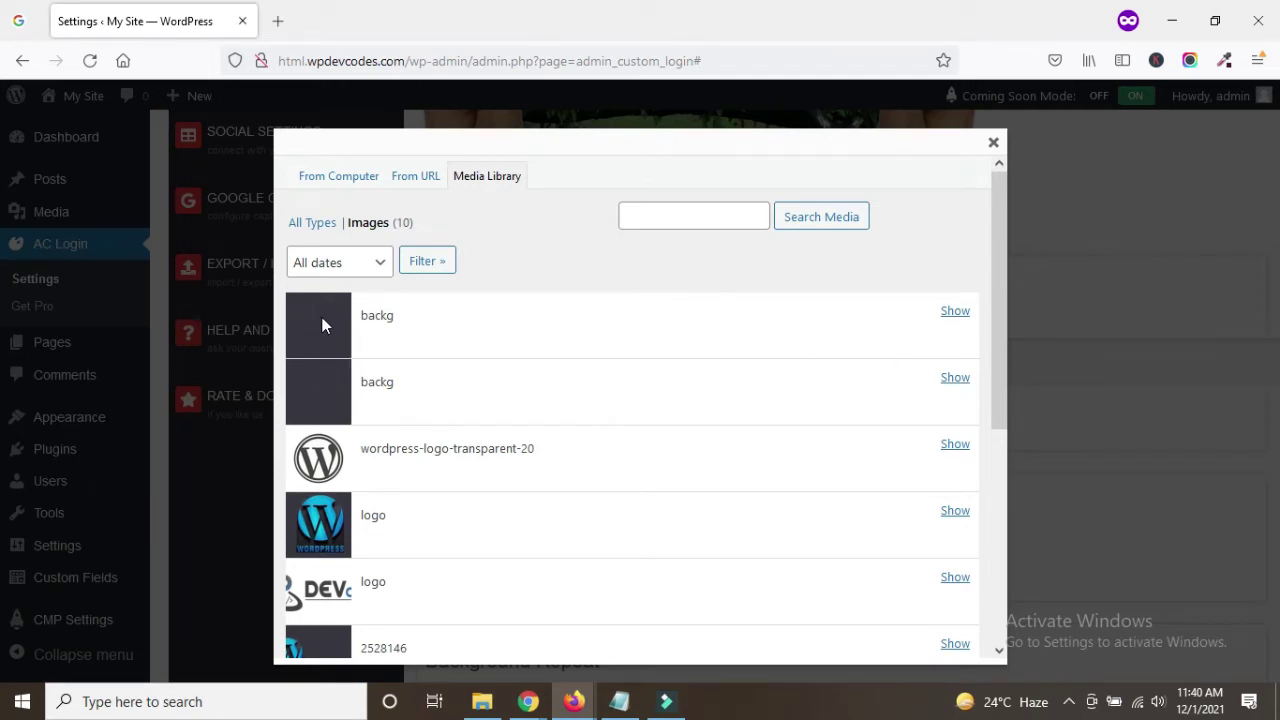
{"action": "left_click", "coordinate": [954, 312]}
{"action": "scroll", "coordinate": [689, 320], "scroll_direction": "down", "scroll_amount": 2}
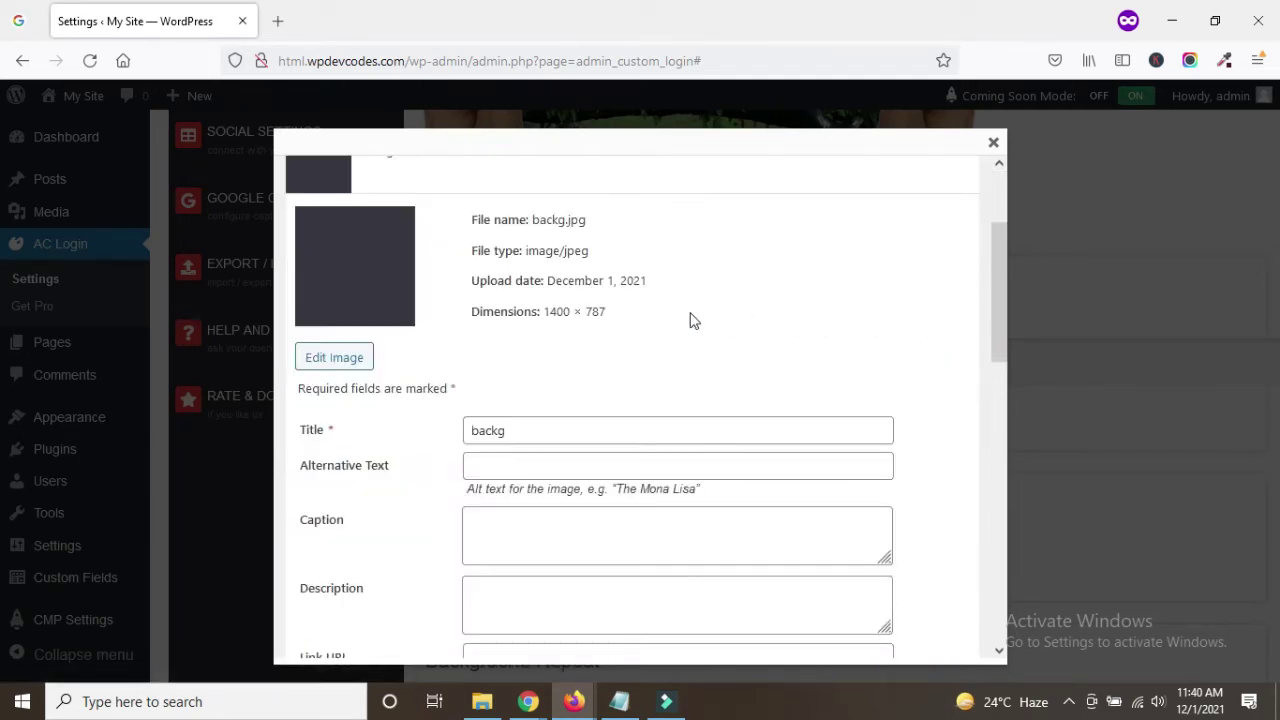
{"action": "scroll", "coordinate": [516, 362], "scroll_direction": "up", "scroll_amount": 3}
{"action": "scroll", "coordinate": [514, 394], "scroll_direction": "down", "scroll_amount": 10}
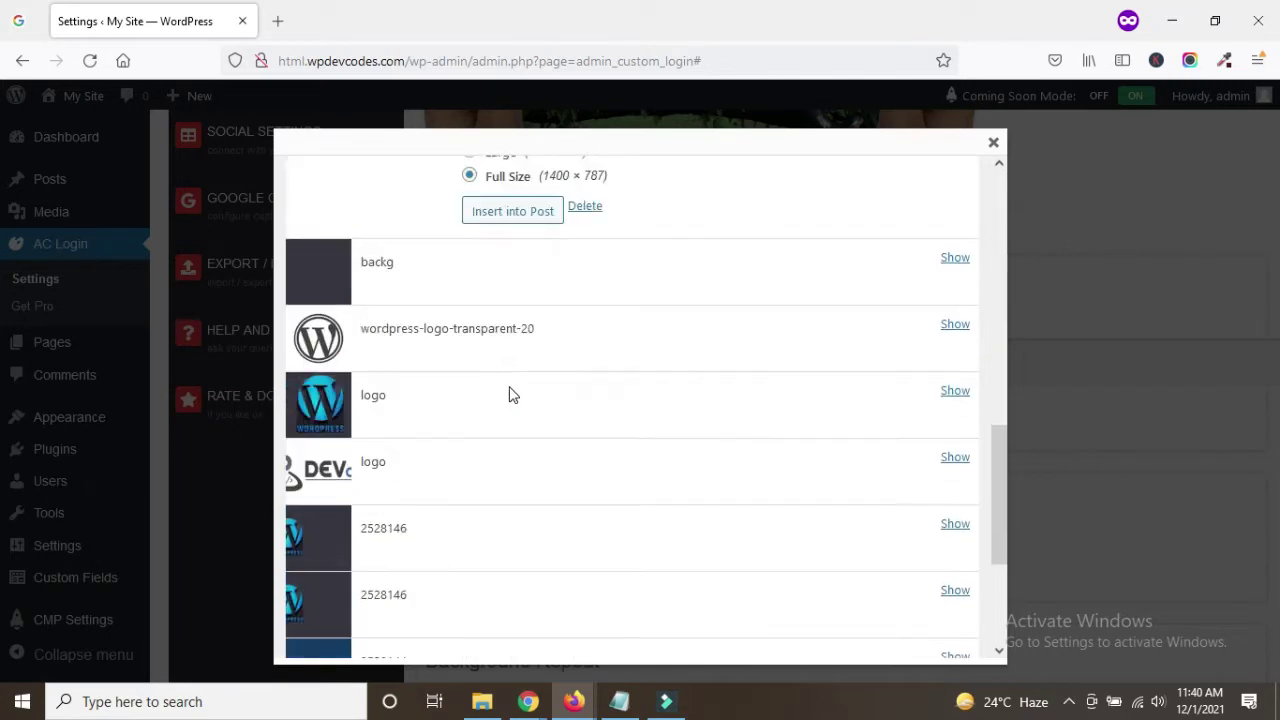
{"action": "scroll", "coordinate": [511, 395], "scroll_direction": "up", "scroll_amount": 5}
{"action": "scroll", "coordinate": [506, 420], "scroll_direction": "up", "scroll_amount": 1}
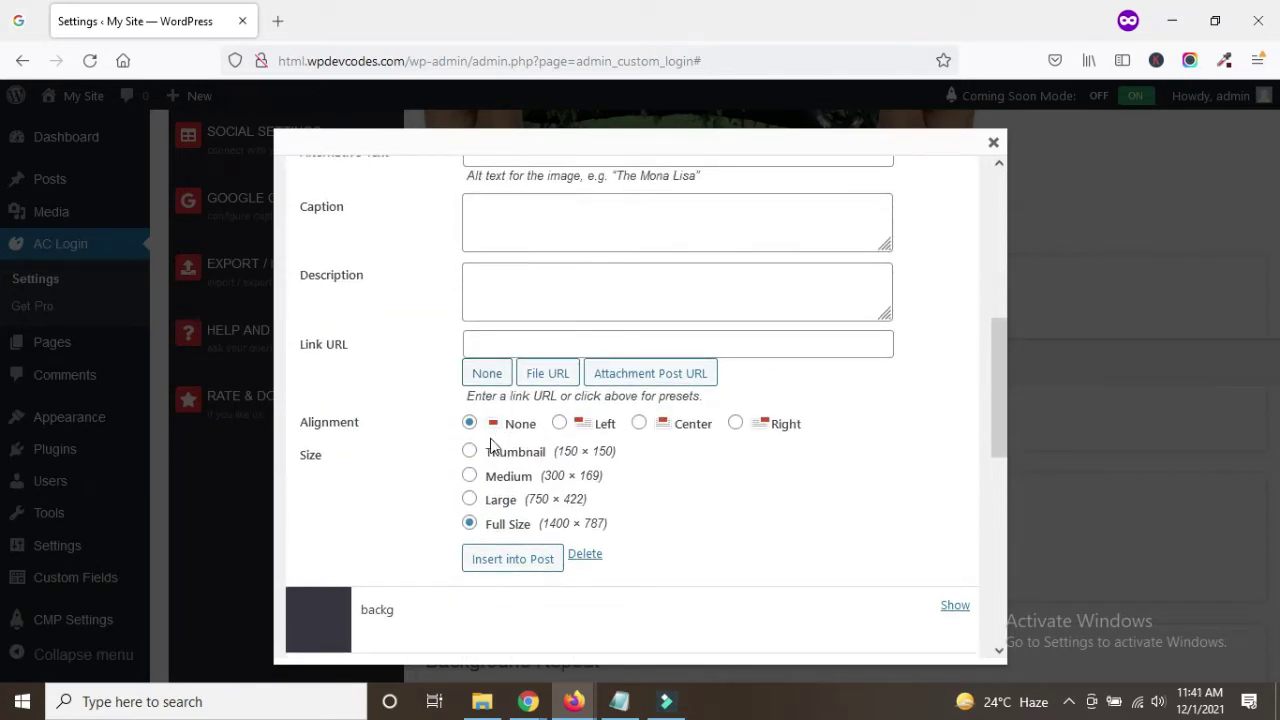
{"action": "scroll", "coordinate": [490, 450], "scroll_direction": "down", "scroll_amount": 4}
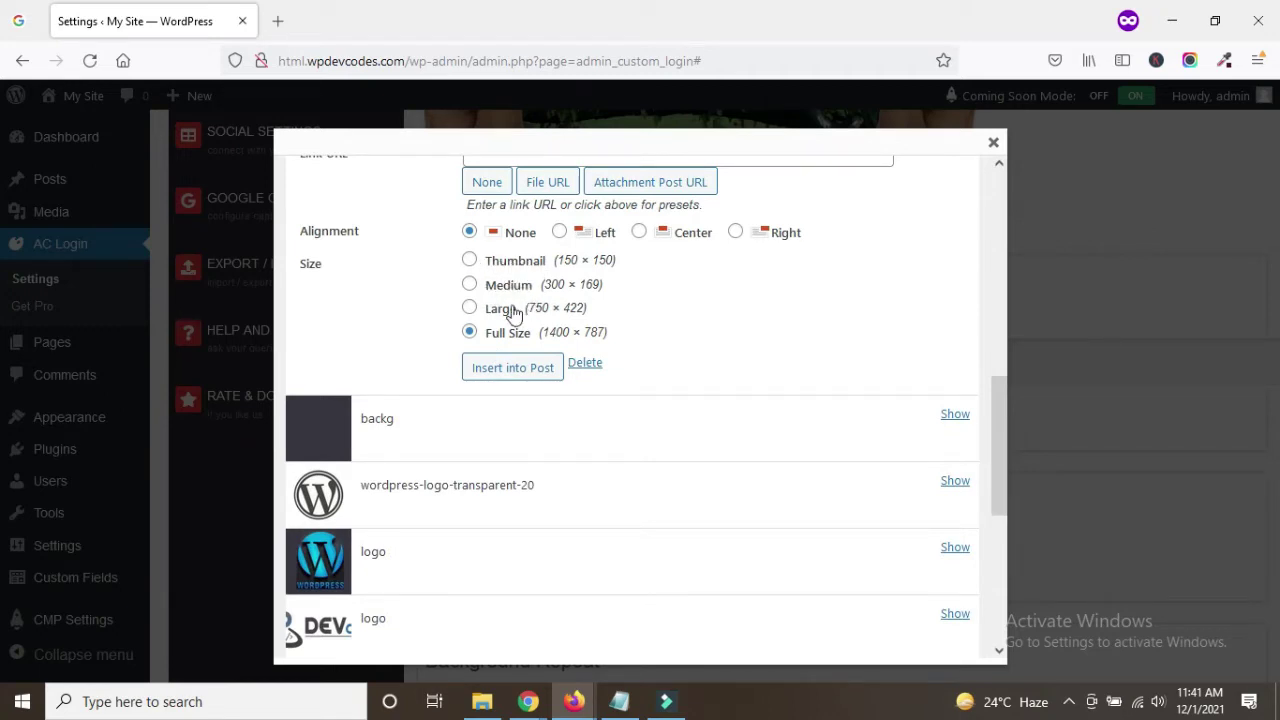
{"action": "scroll", "coordinate": [533, 340], "scroll_direction": "up", "scroll_amount": 1}
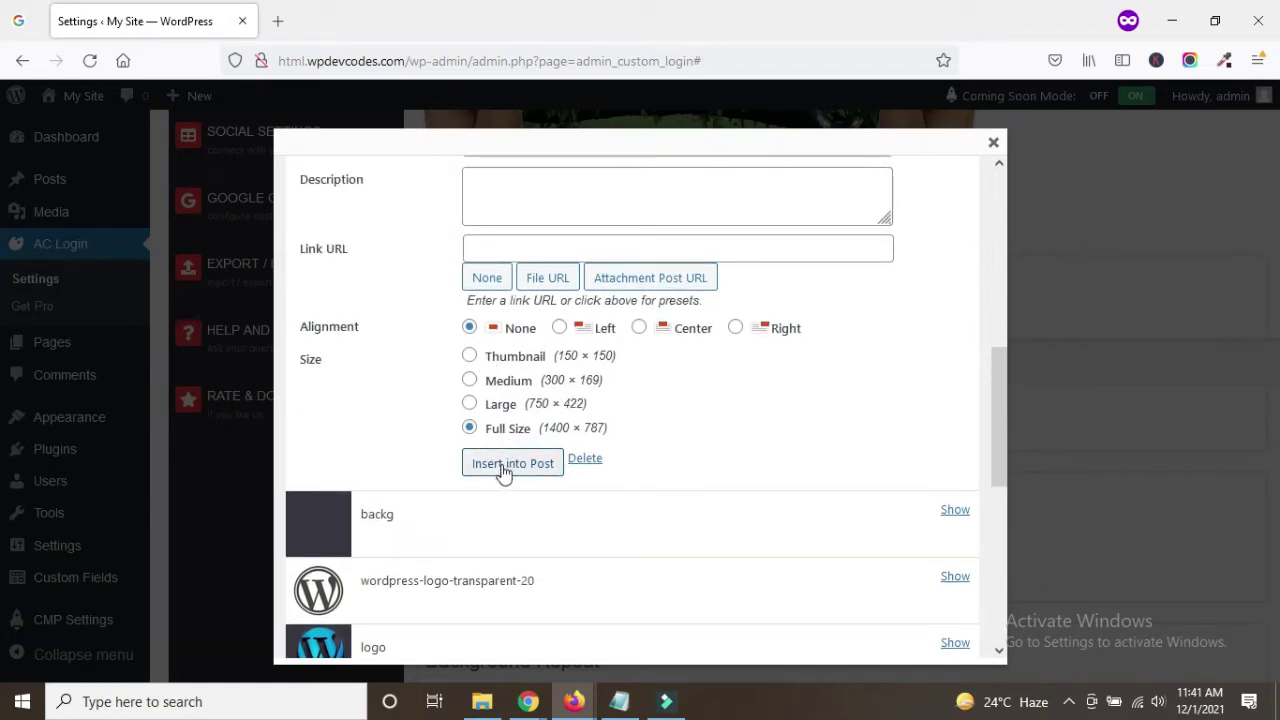
{"action": "left_click", "coordinate": [503, 466]}
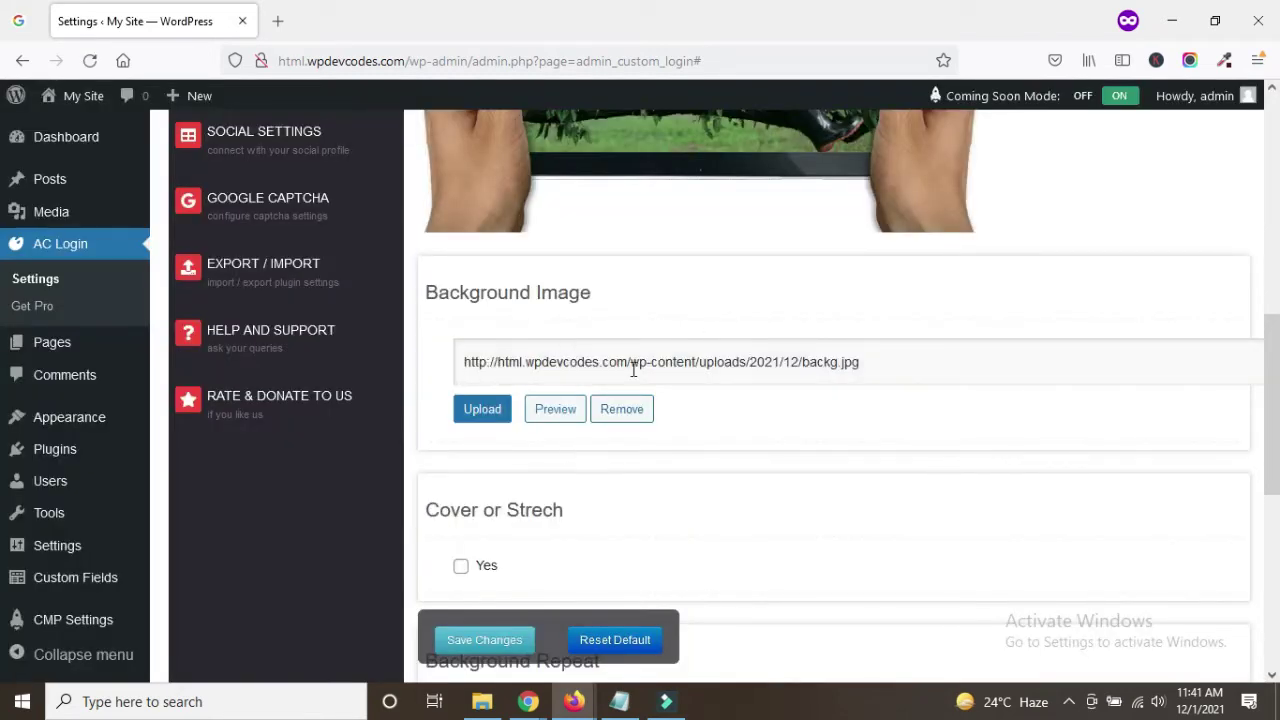
Save the background settings and go to the Logo Settings section.
{"action": "left_click", "coordinate": [479, 645]}
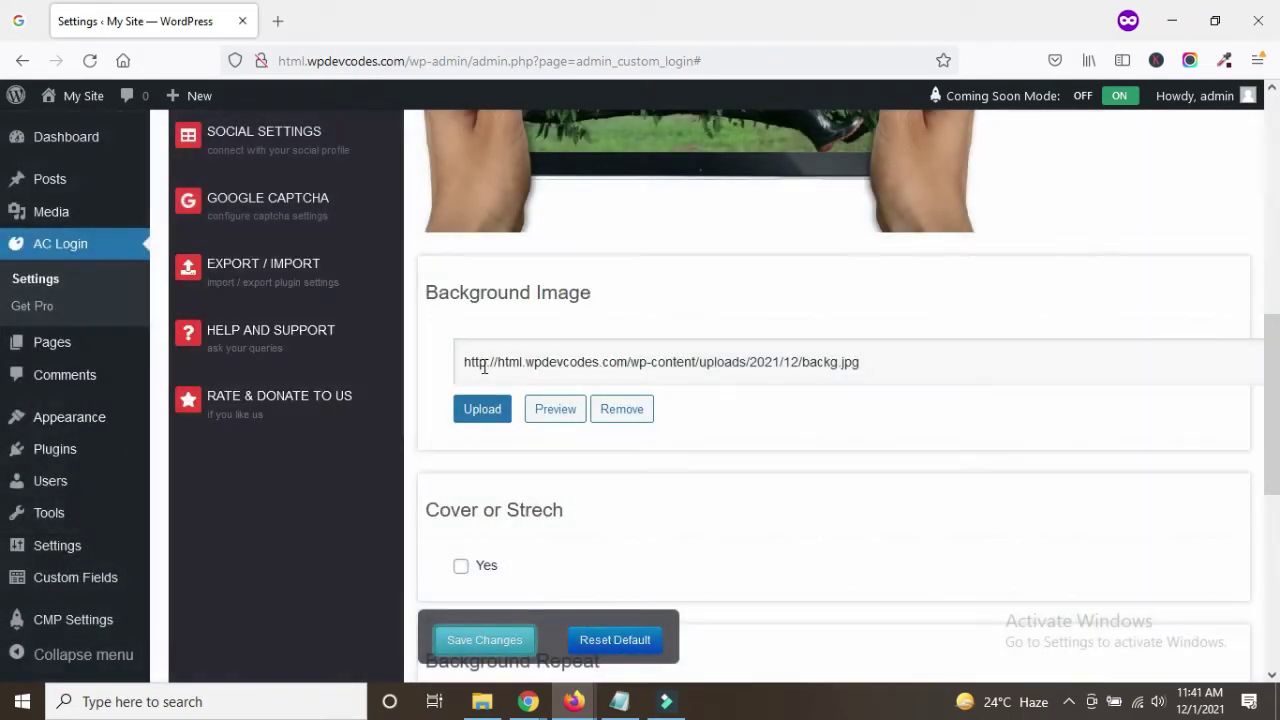
{"action": "scroll", "coordinate": [495, 369], "scroll_direction": "up", "scroll_amount": 4}
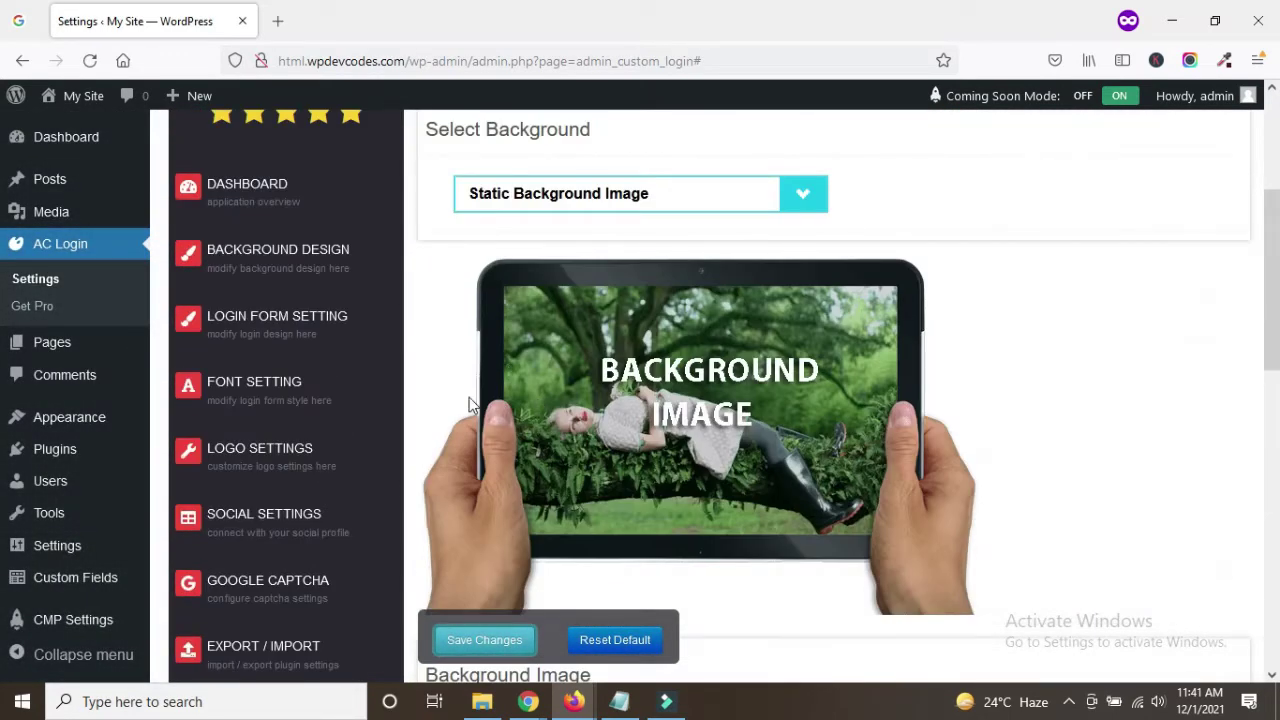
{"action": "left_click", "coordinate": [258, 455]}
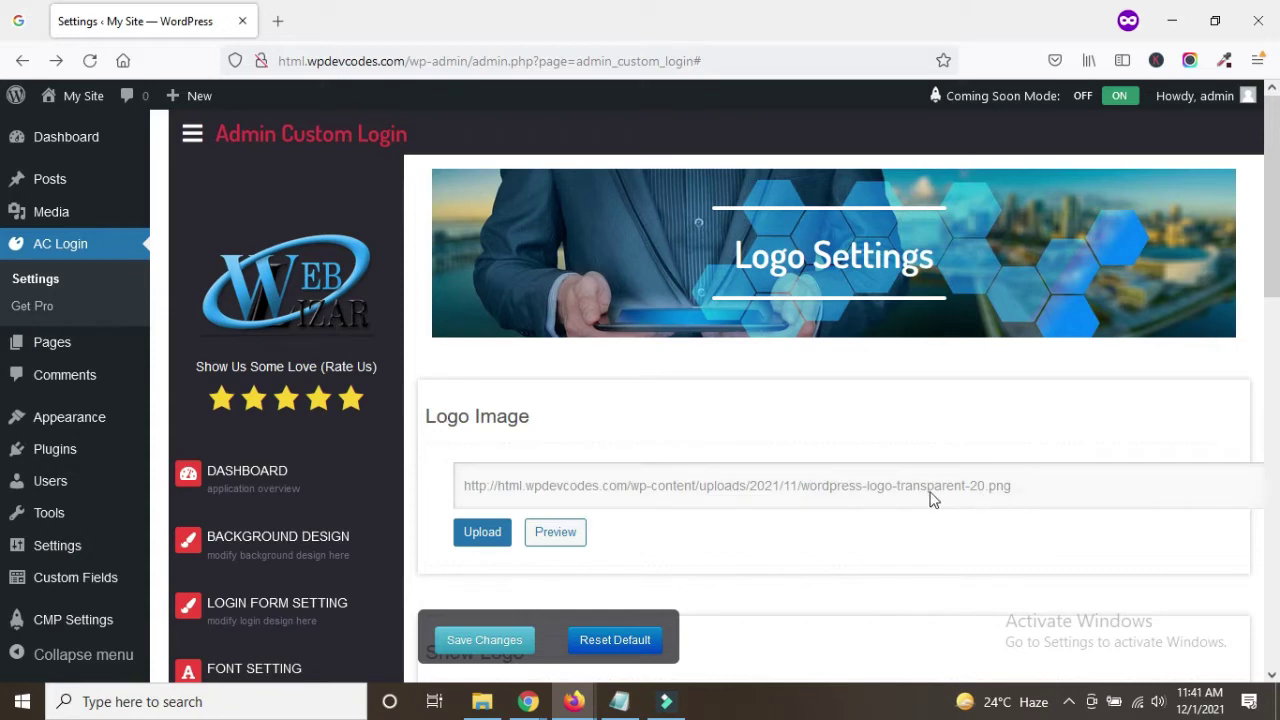
Set wordpress-logo-transparent-20.png from the Media Library as the login logo and save.
{"action": "left_click", "coordinate": [480, 541]}
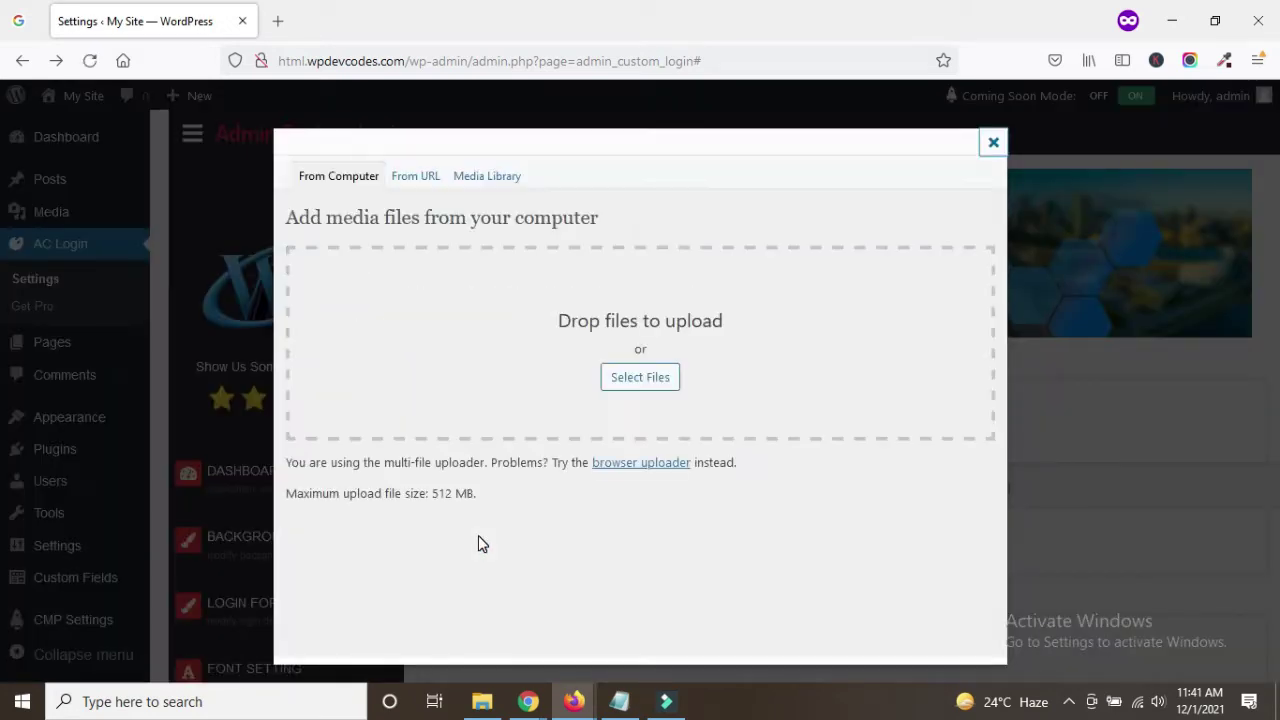
{"action": "left_click", "coordinate": [483, 190]}
{"action": "scroll", "coordinate": [372, 490], "scroll_direction": "down", "scroll_amount": 4}
{"action": "scroll", "coordinate": [370, 508], "scroll_direction": "up", "scroll_amount": 4}
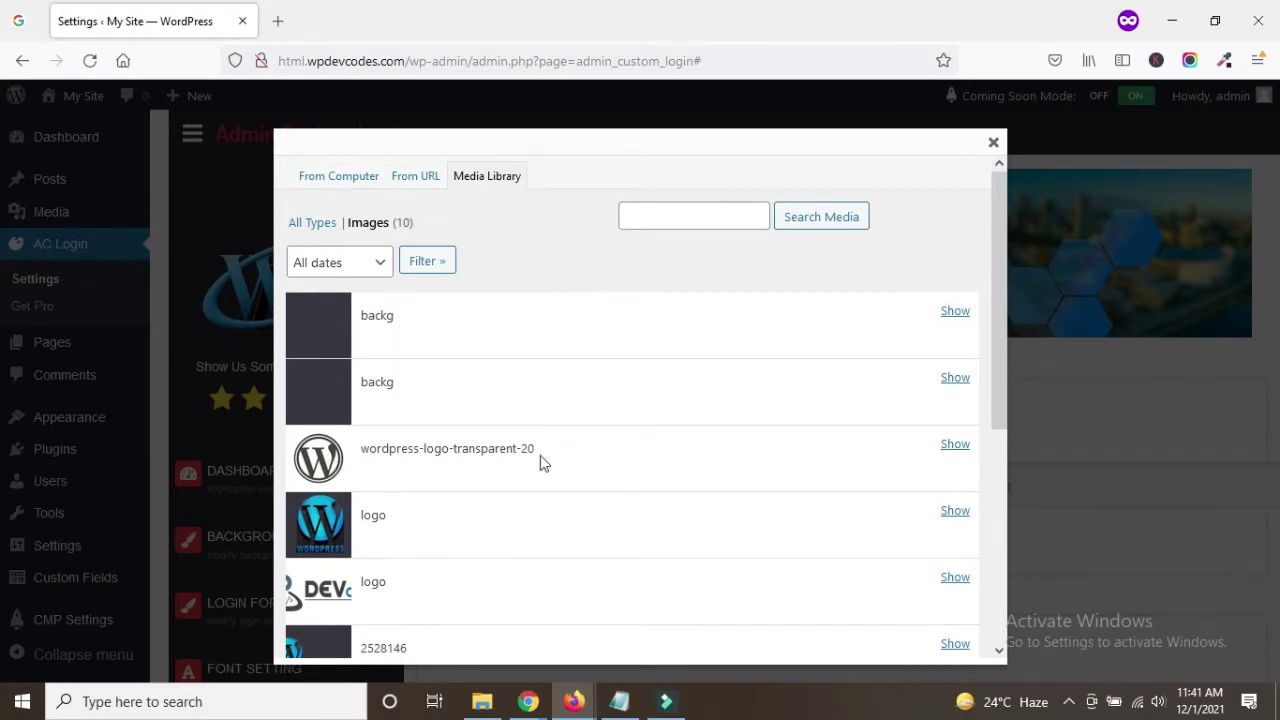
{"action": "left_click", "coordinate": [955, 446]}
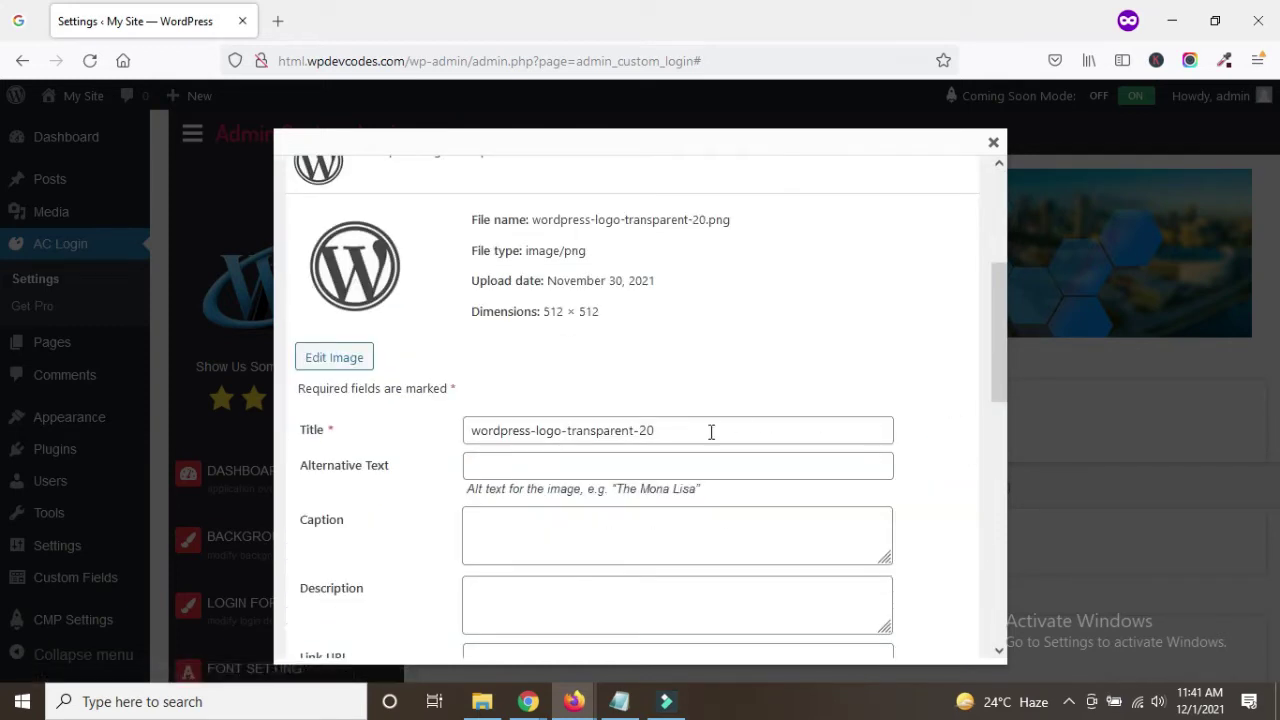
{"action": "scroll", "coordinate": [625, 447], "scroll_direction": "down", "scroll_amount": 4}
{"action": "scroll", "coordinate": [610, 448], "scroll_direction": "down", "scroll_amount": 2}
{"action": "scroll", "coordinate": [560, 455], "scroll_direction": "up", "scroll_amount": 2}
{"action": "scroll", "coordinate": [510, 400], "scroll_direction": "down", "scroll_amount": 1}
{"action": "left_click", "coordinate": [502, 393]}
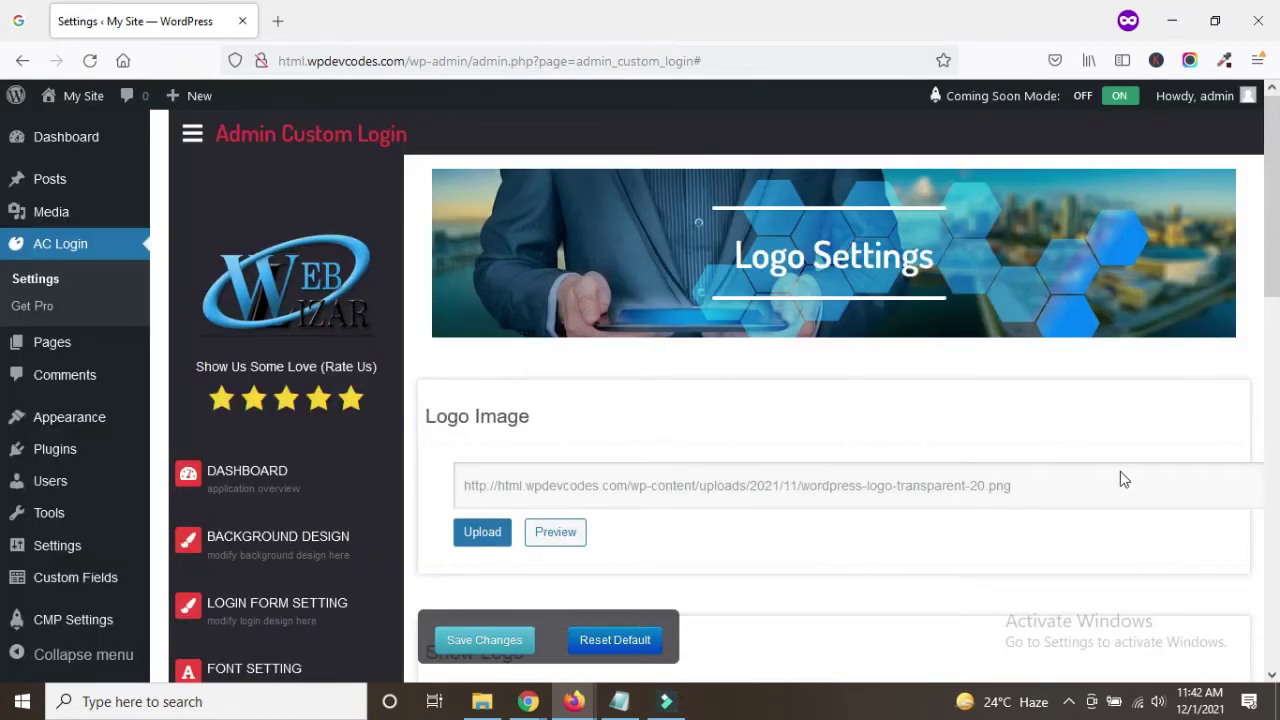
{"action": "left_click", "coordinate": [479, 645]}
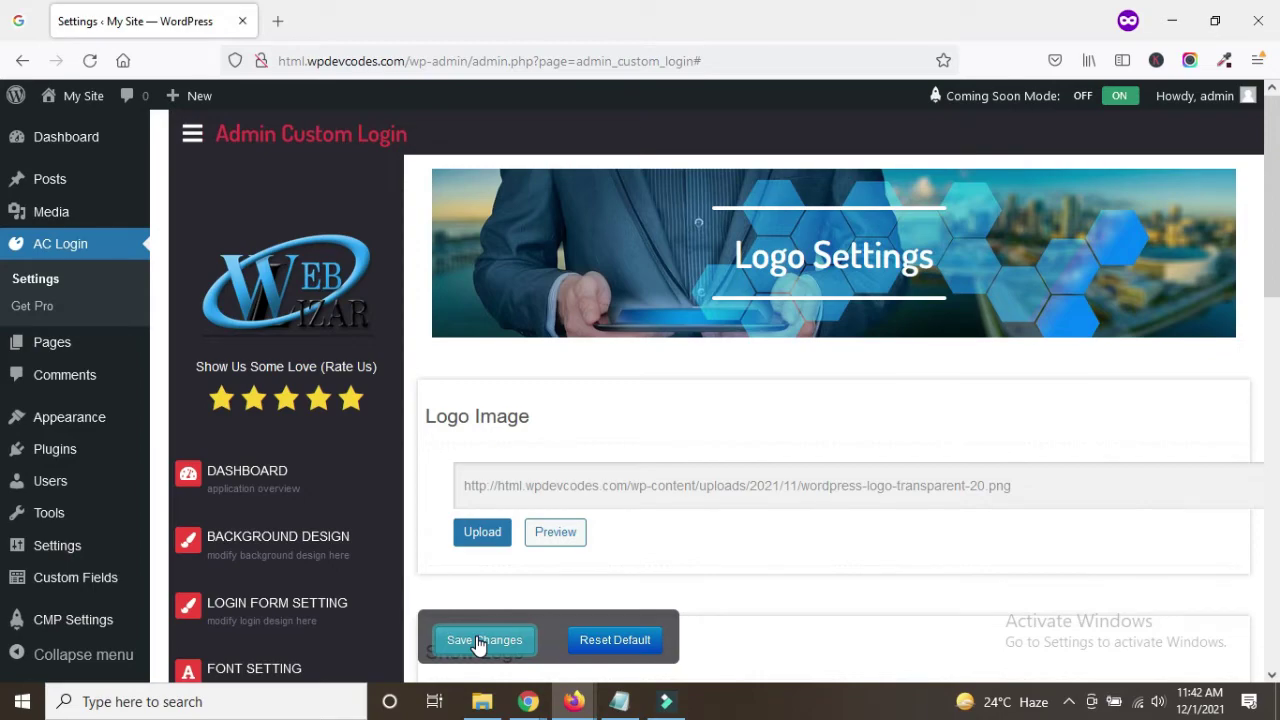
{"action": "scroll", "coordinate": [673, 487], "scroll_direction": "down", "scroll_amount": 3}
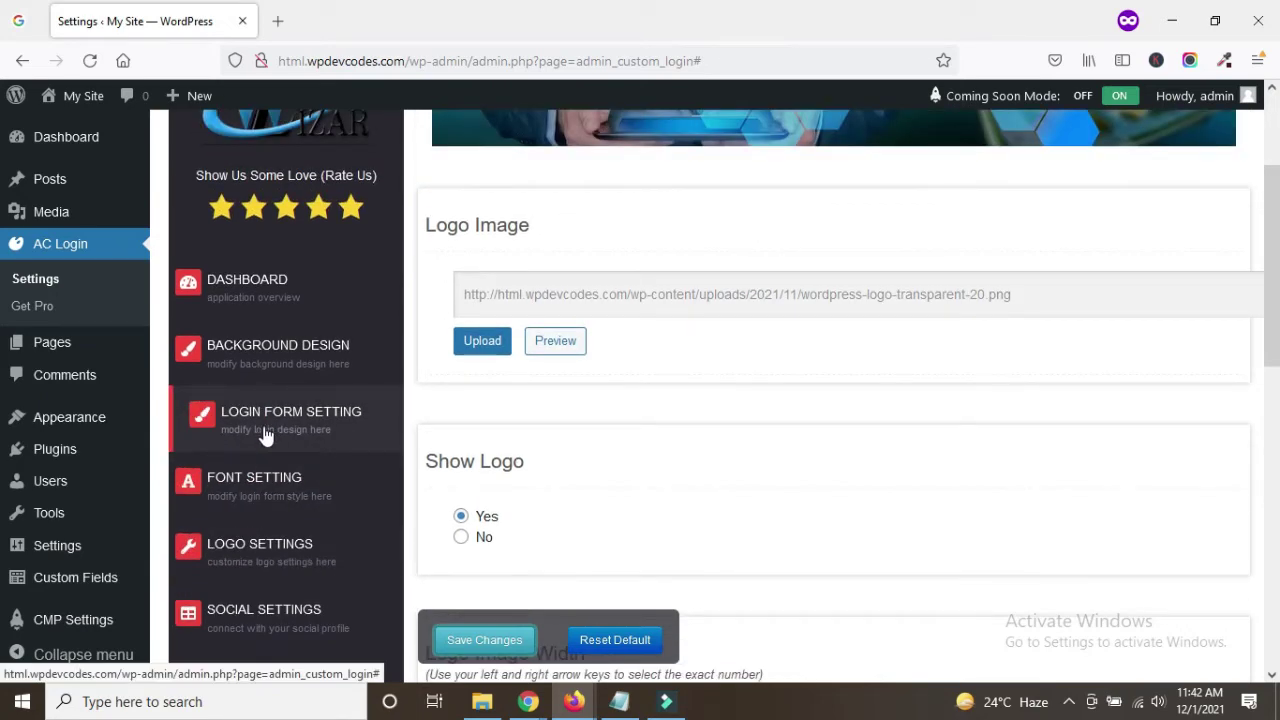
In Login Form Setting, keep Floating position, set Float to Center, and save.
{"action": "left_click", "coordinate": [265, 433]}
{"action": "scroll", "coordinate": [698, 468], "scroll_direction": "down", "scroll_amount": 2}
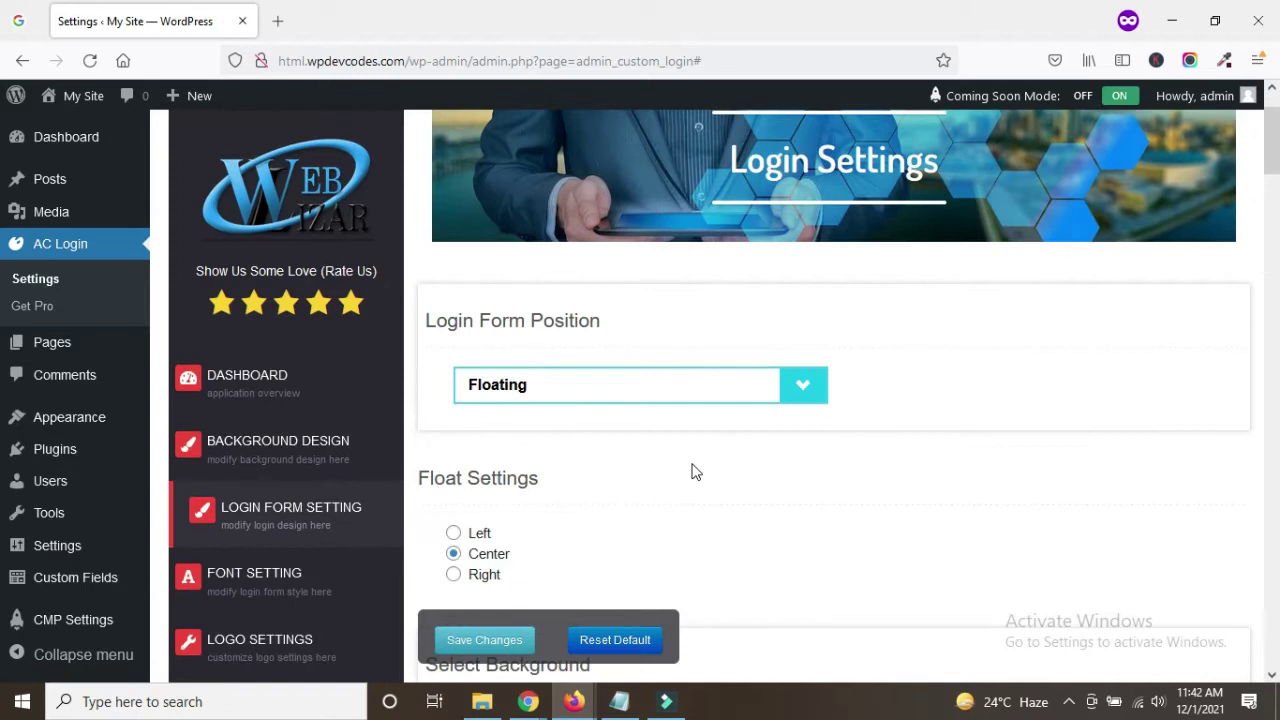
{"action": "left_click", "coordinate": [610, 396]}
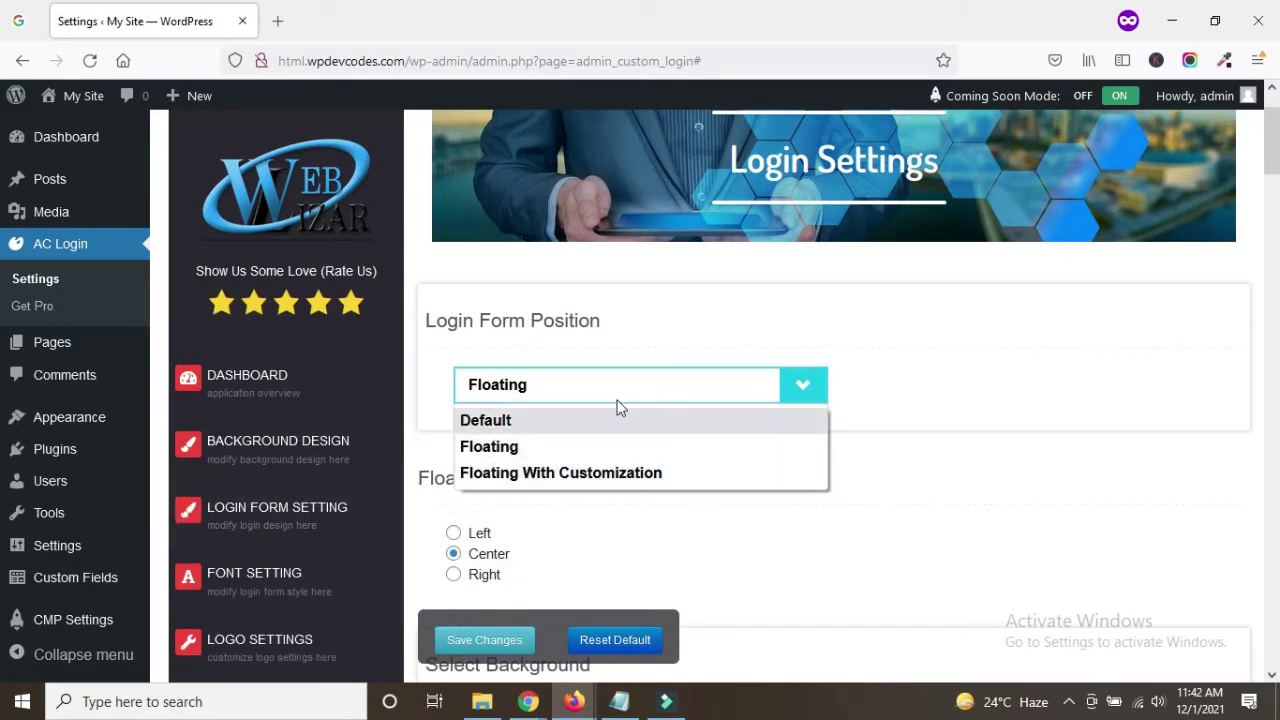
{"action": "left_click", "coordinate": [610, 442]}
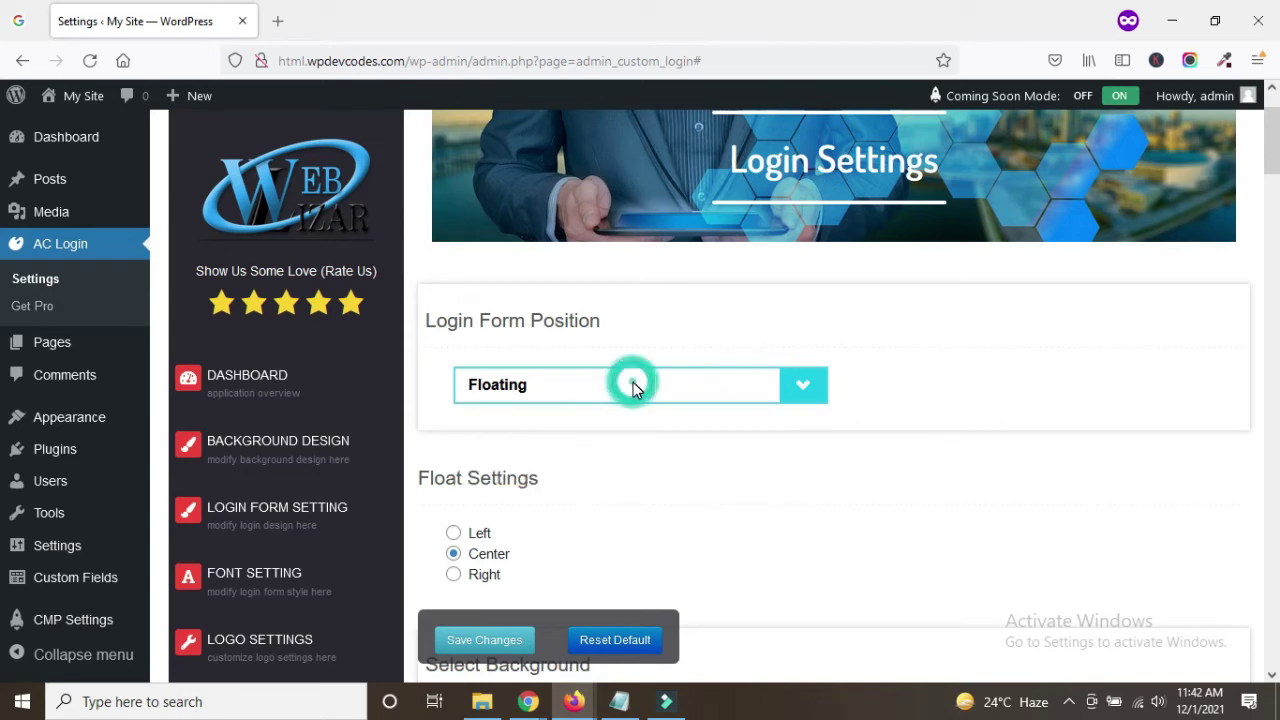
{"action": "scroll", "coordinate": [633, 382], "scroll_direction": "down", "scroll_amount": 2}
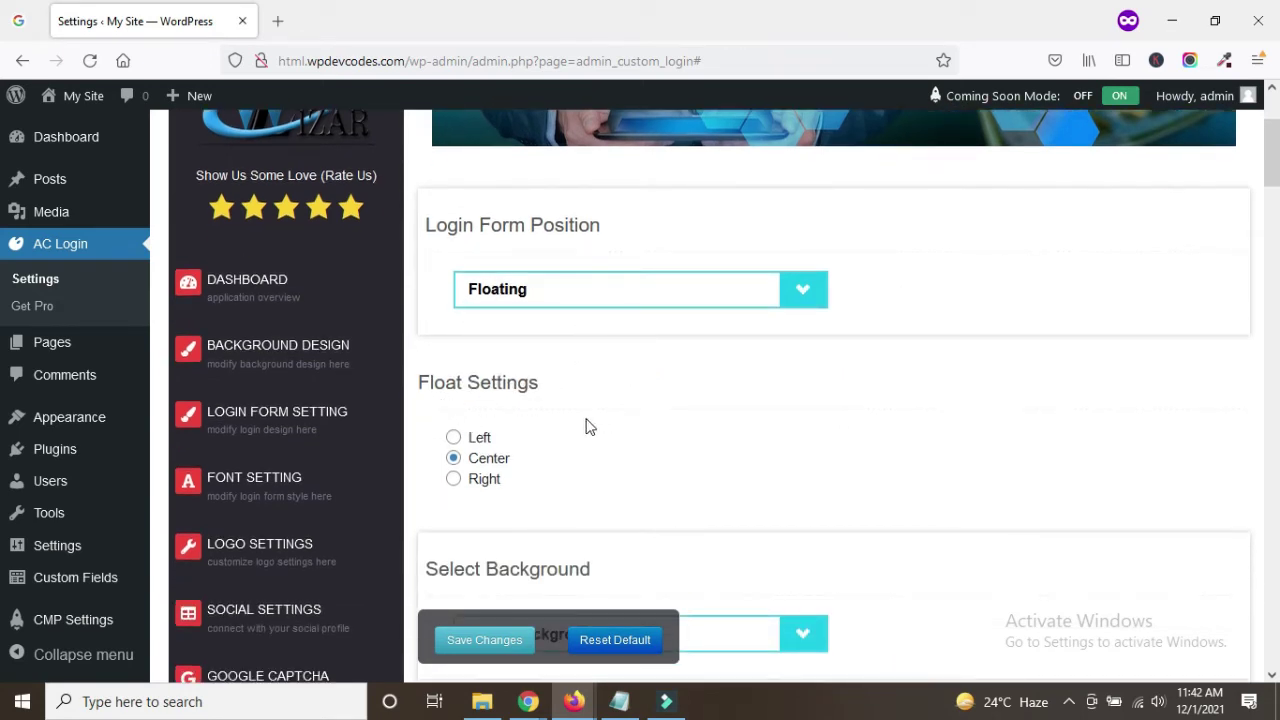
{"action": "scroll", "coordinate": [480, 420], "scroll_direction": "down", "scroll_amount": 2}
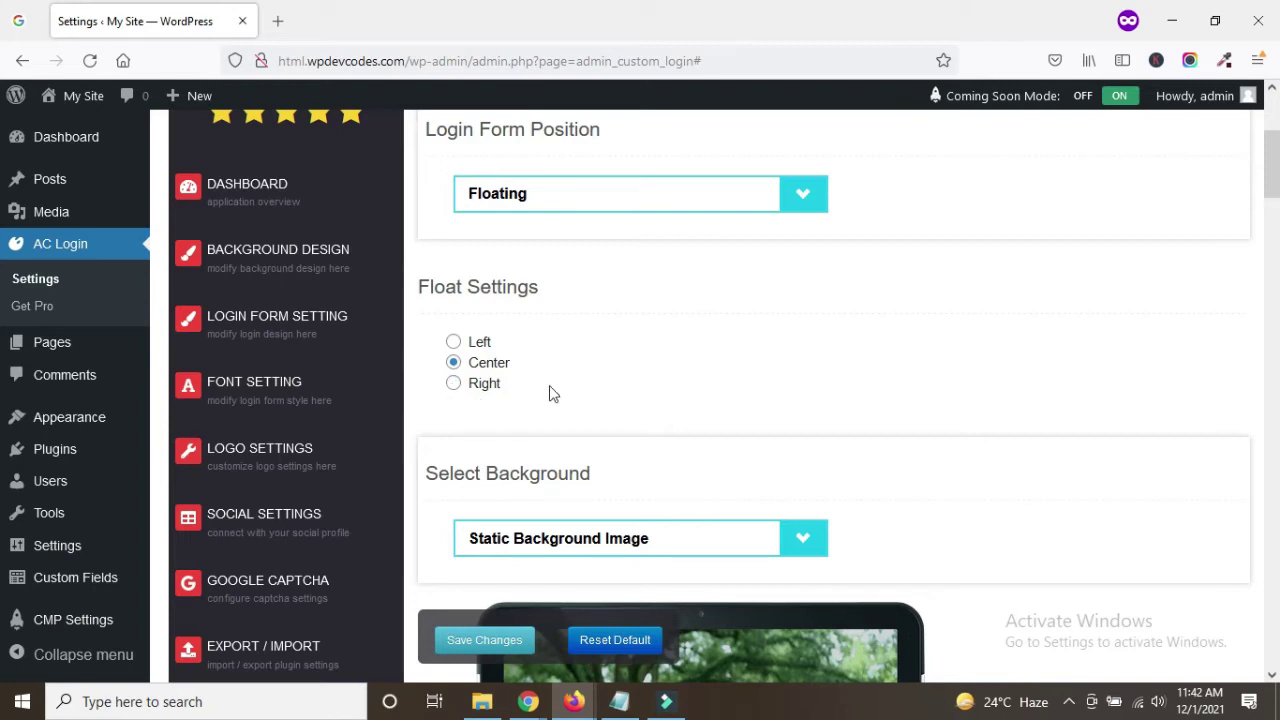
{"action": "left_click", "coordinate": [453, 363]}
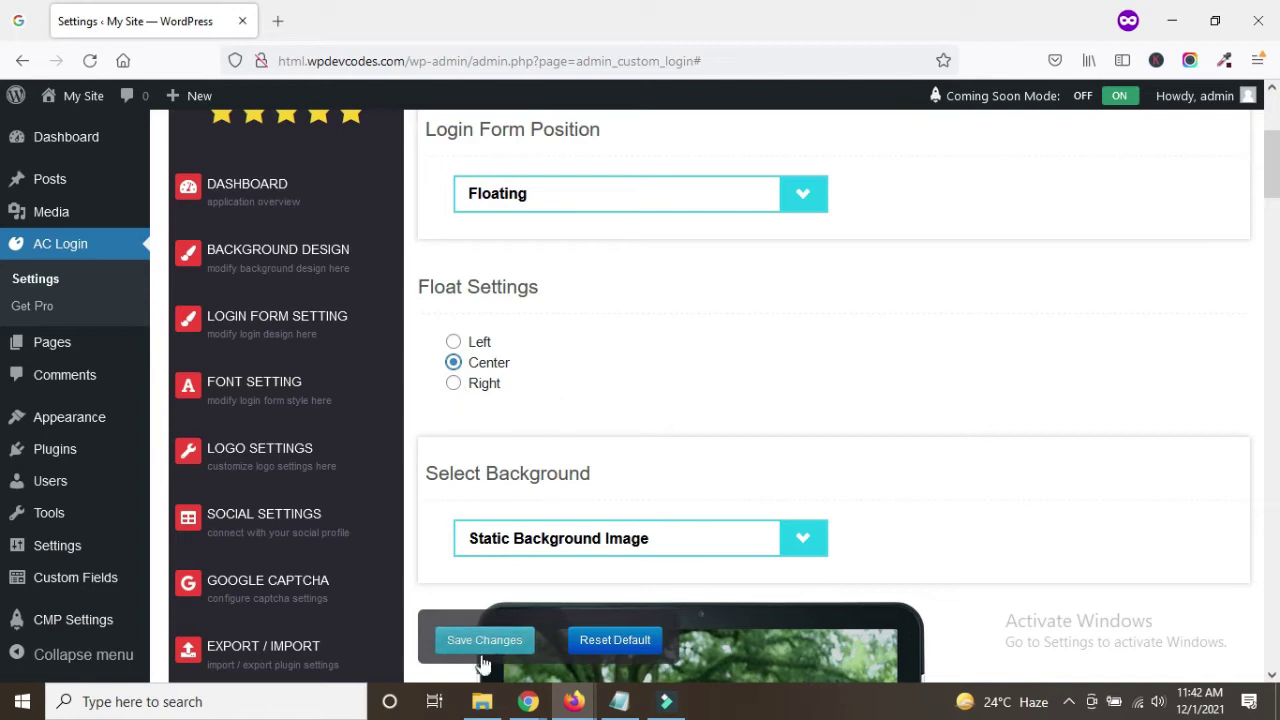
{"action": "left_click", "coordinate": [484, 641]}
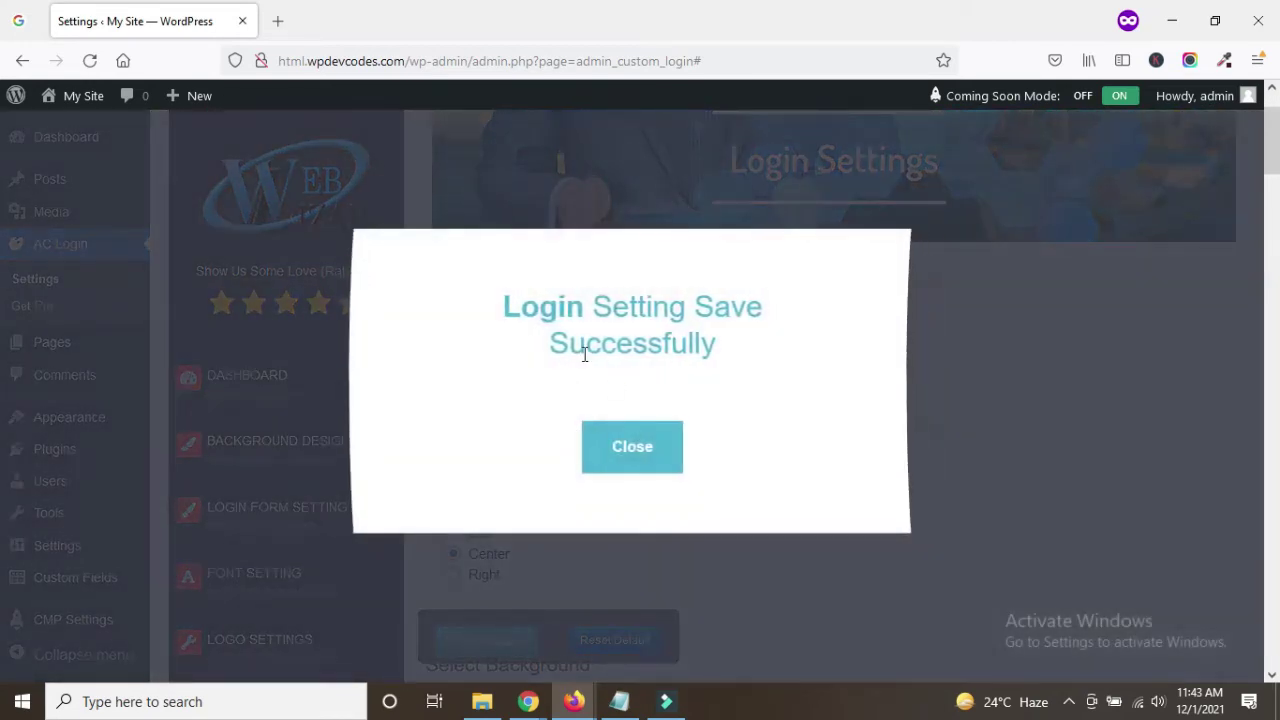
Dismiss the success popup and load the site's /wp-admin login page in the My Site window.
{"action": "left_click", "coordinate": [634, 440]}
{"action": "scroll", "coordinate": [645, 480], "scroll_direction": "down", "scroll_amount": 1}
{"action": "mouse_move", "coordinate": [605, 684]}
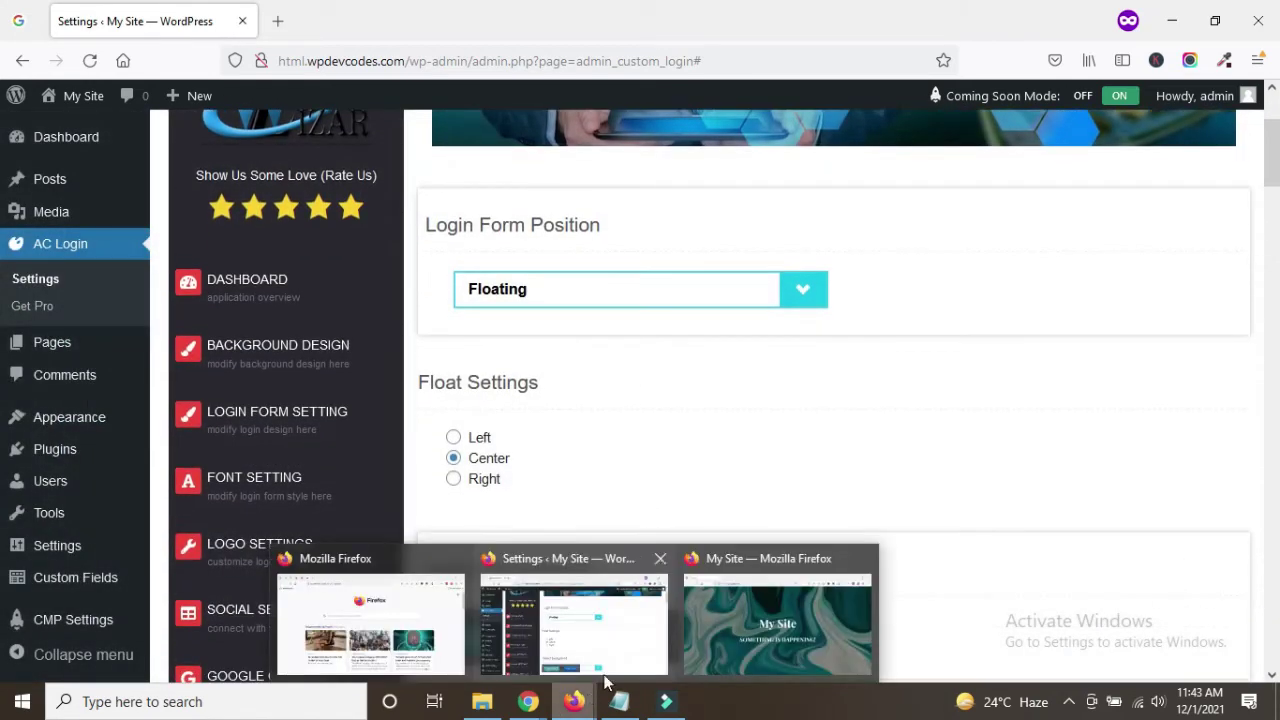
{"action": "left_click", "coordinate": [721, 604]}
{"action": "left_click", "coordinate": [436, 61]}
{"action": "left_click", "coordinate": [436, 61]}
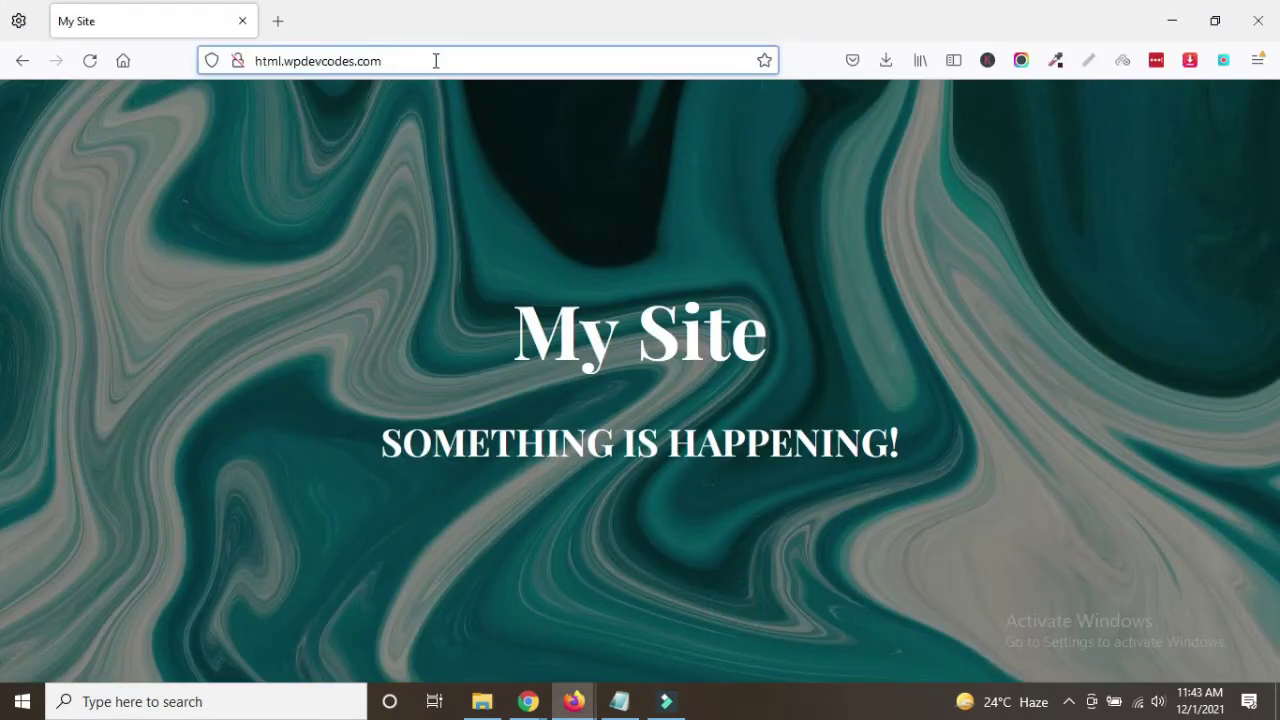
{"action": "type", "text": "/wp-"}
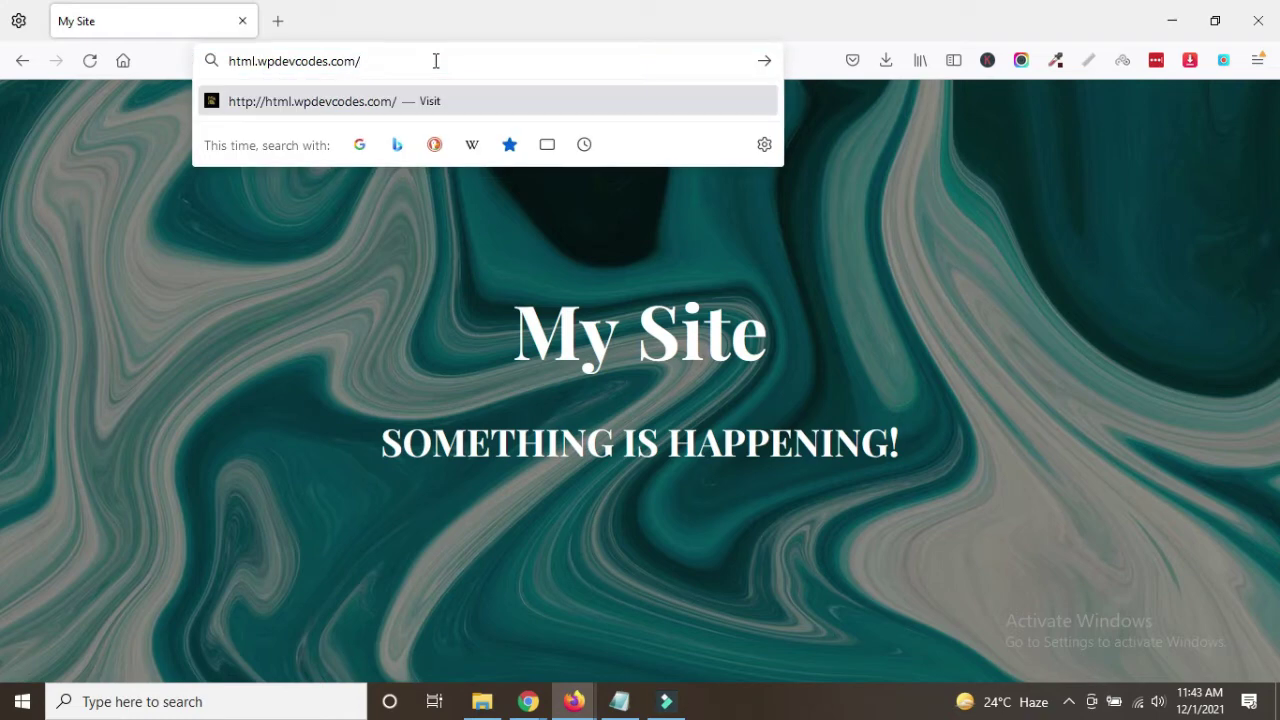
{"action": "type", "text": "admin"}
{"action": "key", "text": "Return"}
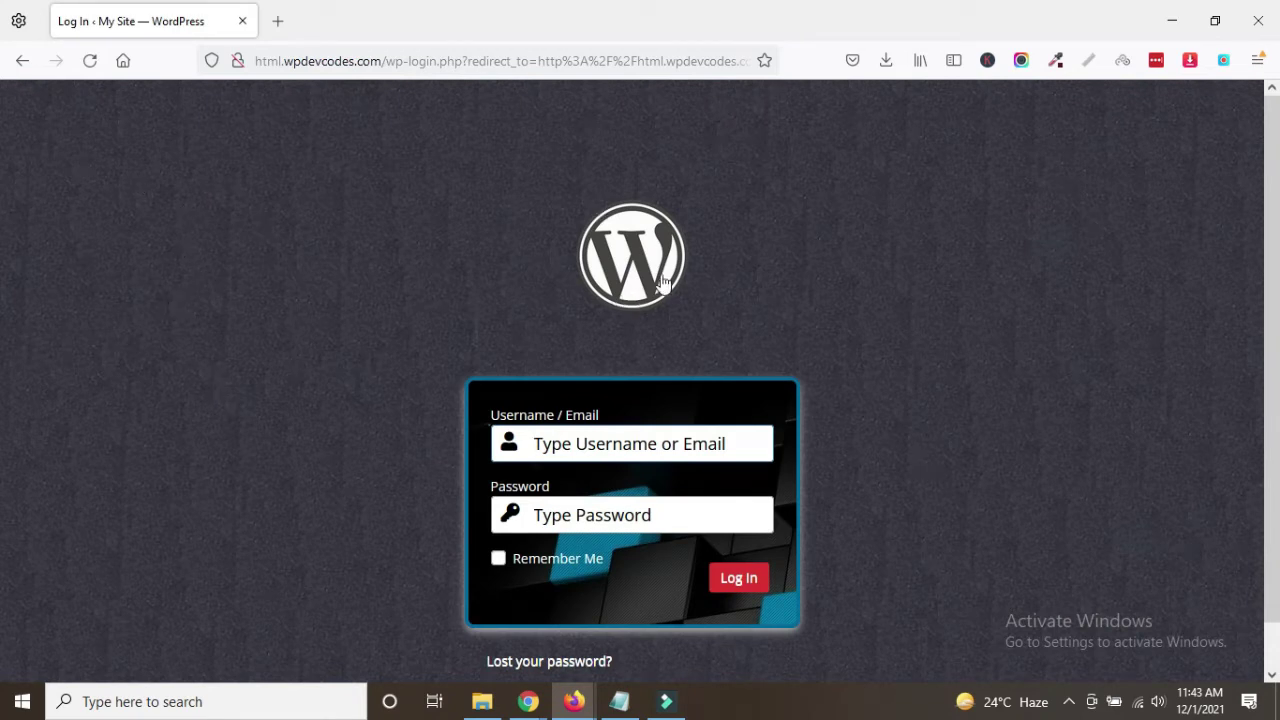
{"action": "scroll", "coordinate": [800, 330], "scroll_direction": "down", "scroll_amount": 1}
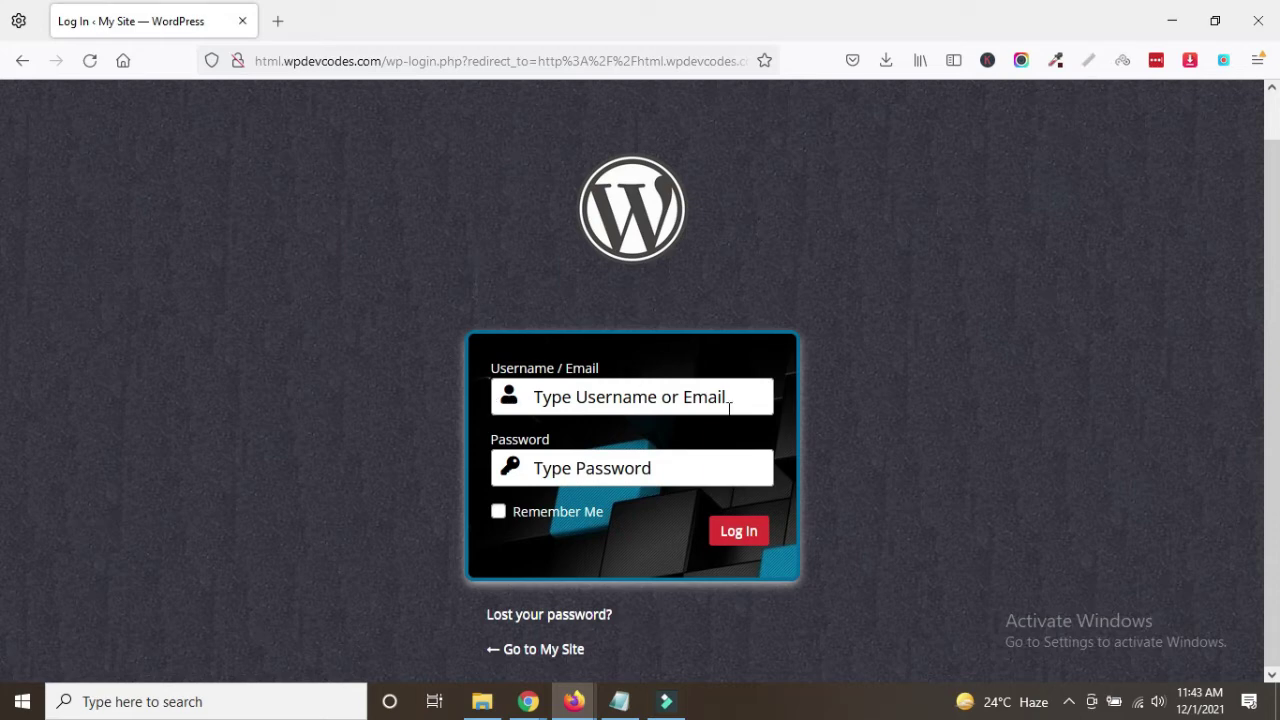
In Social Settings, set Enable Social Icons to Inner.
{"action": "scroll", "coordinate": [793, 485], "scroll_direction": "up", "scroll_amount": 1}
{"action": "scroll", "coordinate": [793, 485], "scroll_direction": "down", "scroll_amount": 1}
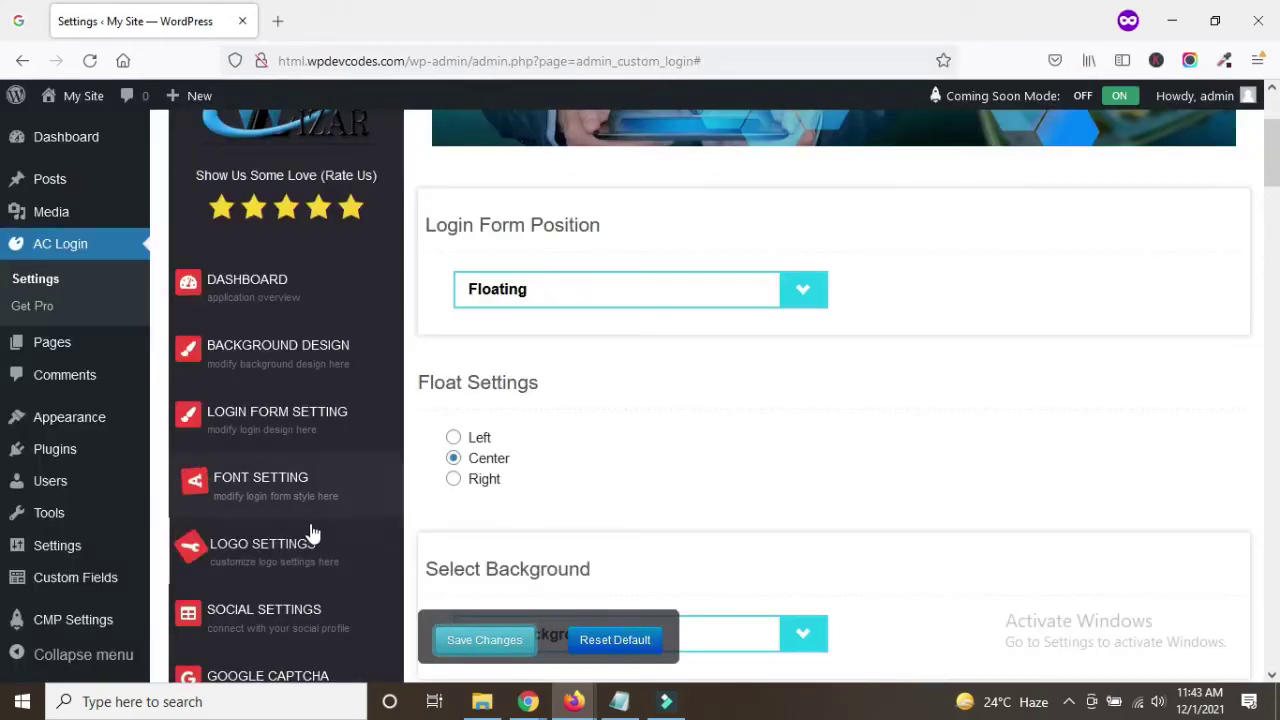
{"action": "scroll", "coordinate": [310, 533], "scroll_direction": "down", "scroll_amount": 4}
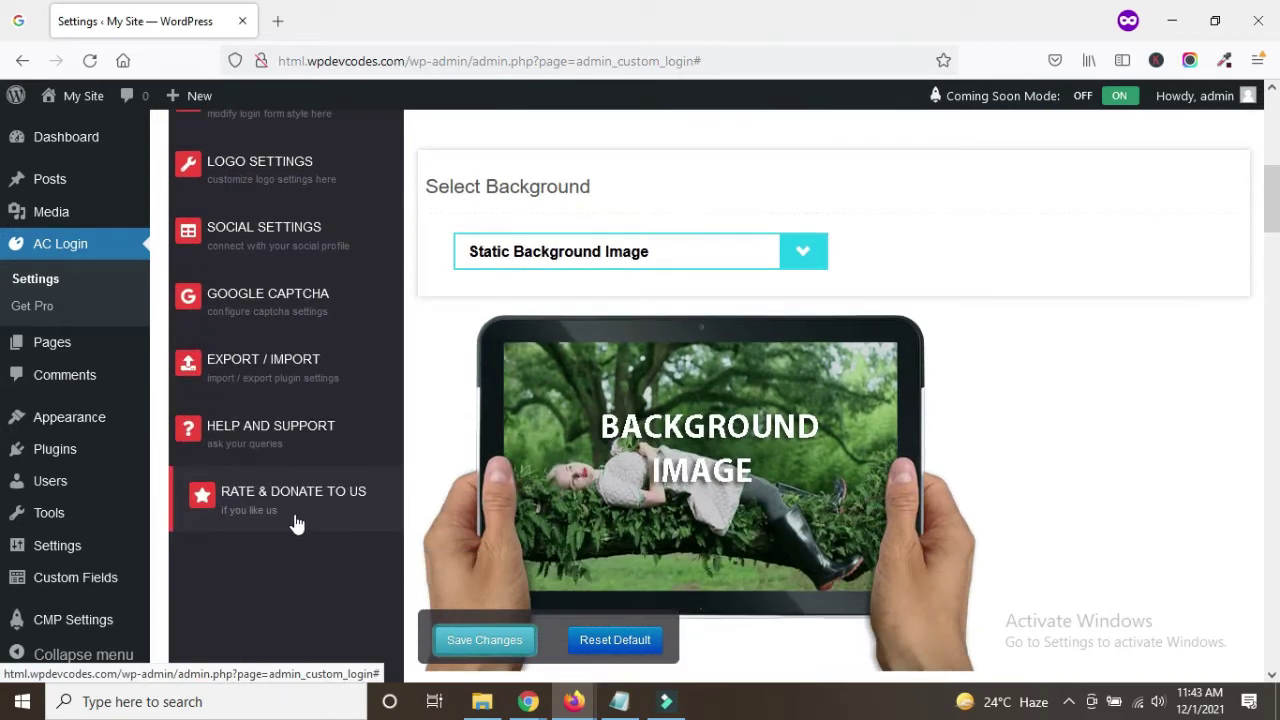
{"action": "scroll", "coordinate": [295, 523], "scroll_direction": "up", "scroll_amount": 1}
{"action": "left_click", "coordinate": [266, 327]}
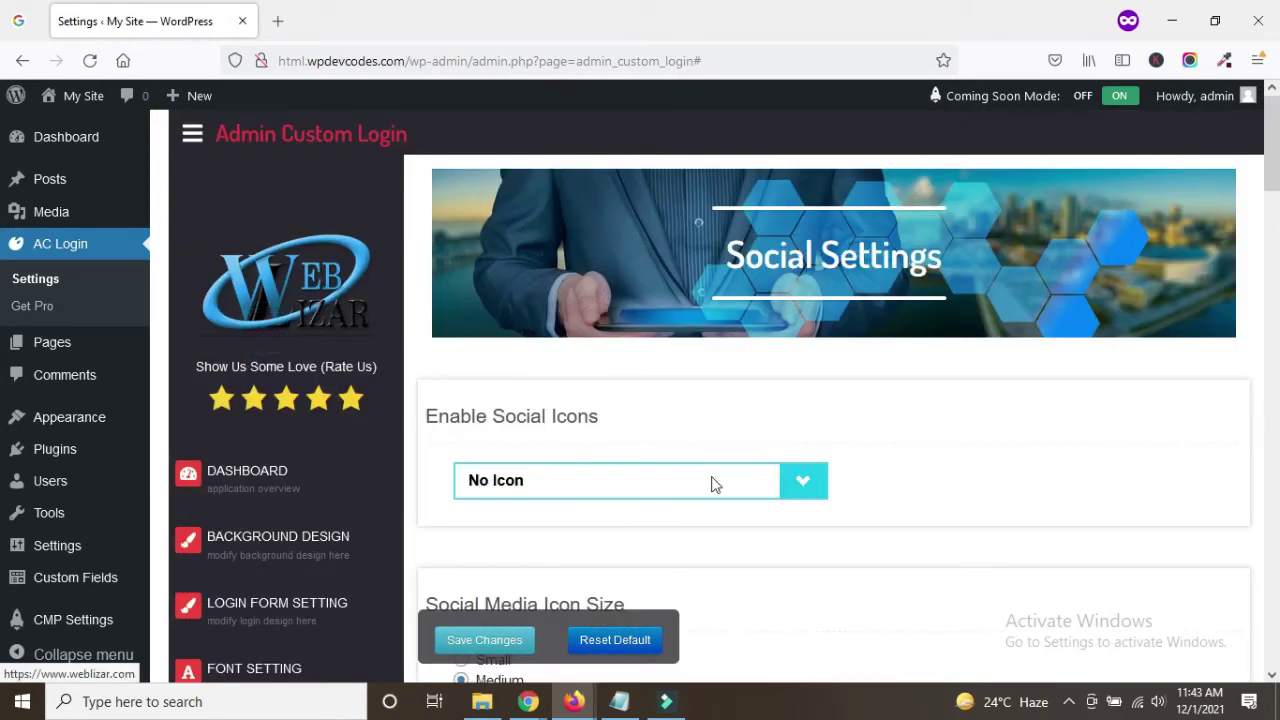
{"action": "scroll", "coordinate": [580, 374], "scroll_direction": "down", "scroll_amount": 2}
{"action": "scroll", "coordinate": [597, 383], "scroll_direction": "down", "scroll_amount": 1}
{"action": "scroll", "coordinate": [570, 330], "scroll_direction": "up", "scroll_amount": 2}
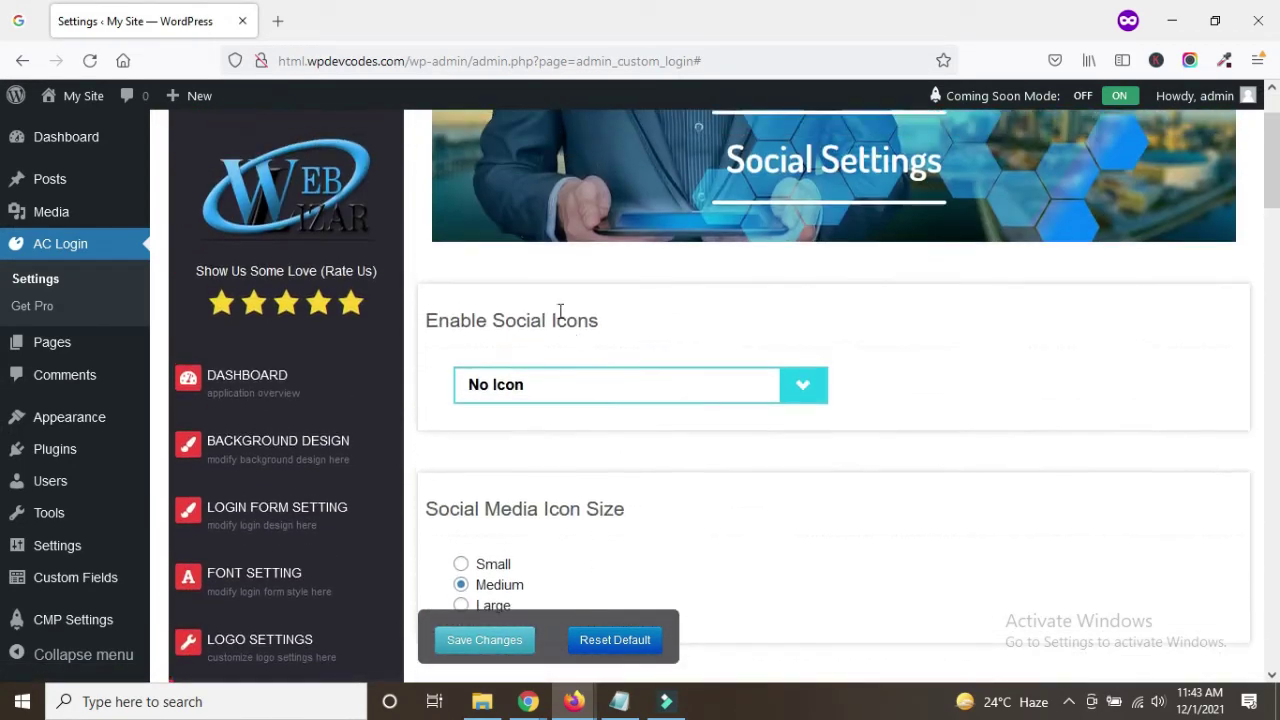
{"action": "left_click", "coordinate": [566, 389]}
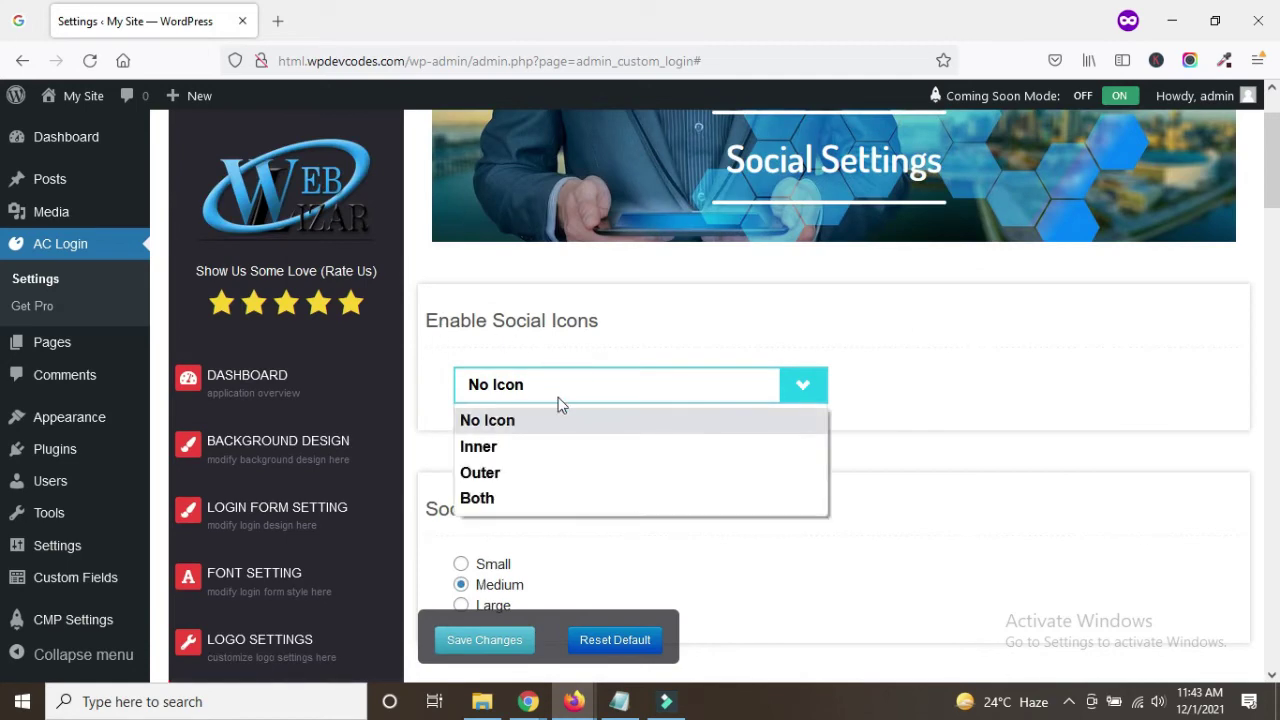
{"action": "left_click", "coordinate": [519, 446]}
{"action": "scroll", "coordinate": [594, 434], "scroll_direction": "down", "scroll_amount": 2}
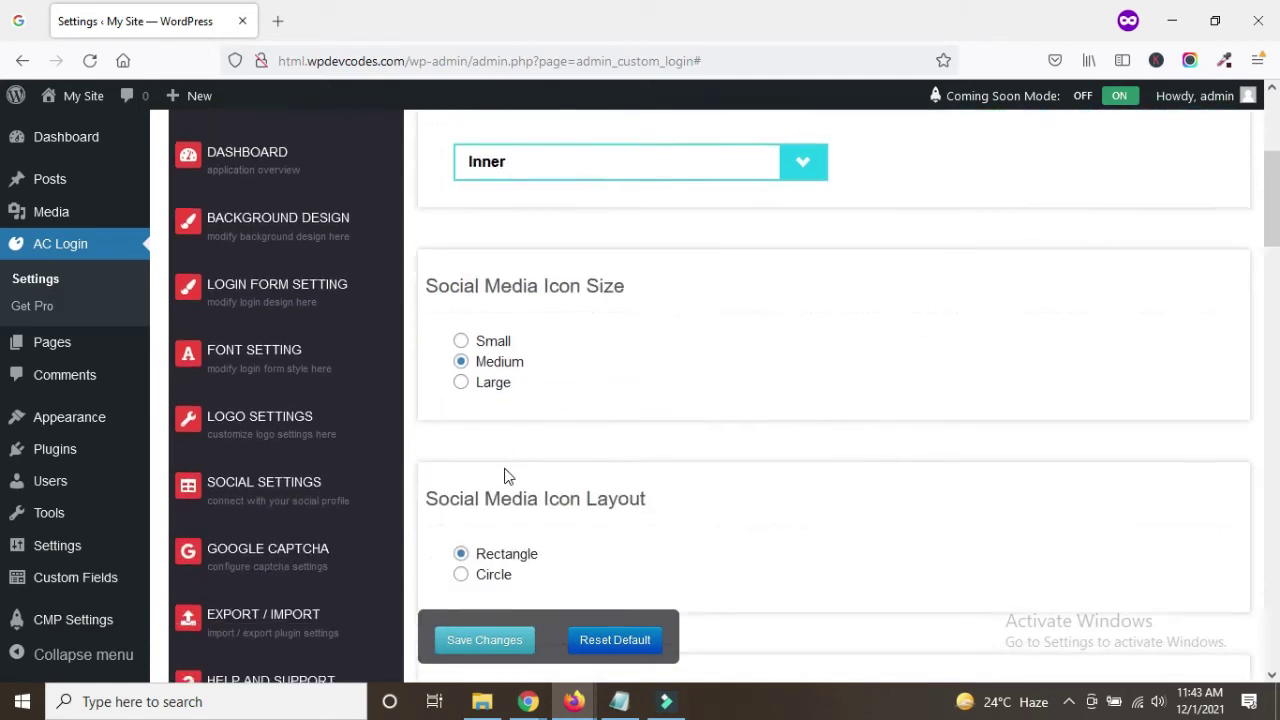
{"action": "scroll", "coordinate": [585, 467], "scroll_direction": "up", "scroll_amount": 3}
{"action": "scroll", "coordinate": [567, 440], "scroll_direction": "down", "scroll_amount": 1}
{"action": "left_click", "coordinate": [550, 381]}
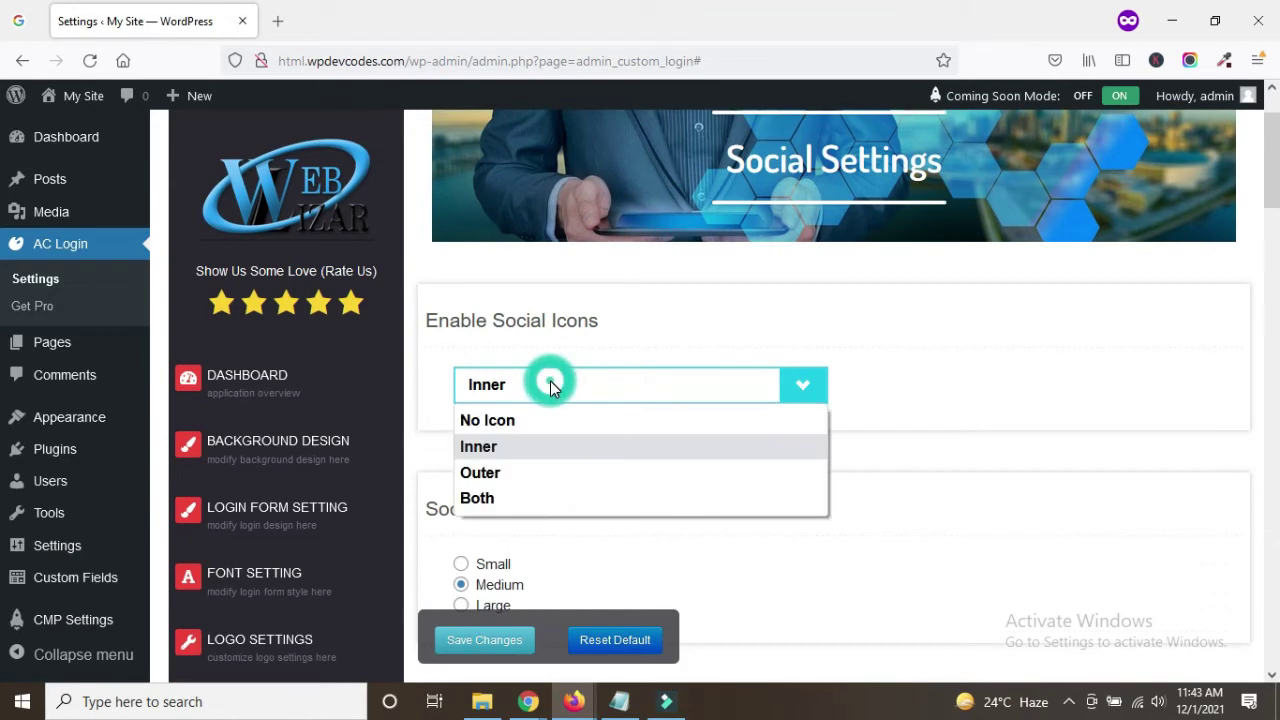
{"action": "left_click", "coordinate": [500, 446]}
Save the social icon settings with Inner placement.
{"action": "scroll", "coordinate": [454, 470], "scroll_direction": "down", "scroll_amount": 3}
{"action": "scroll", "coordinate": [454, 470], "scroll_direction": "down", "scroll_amount": 9}
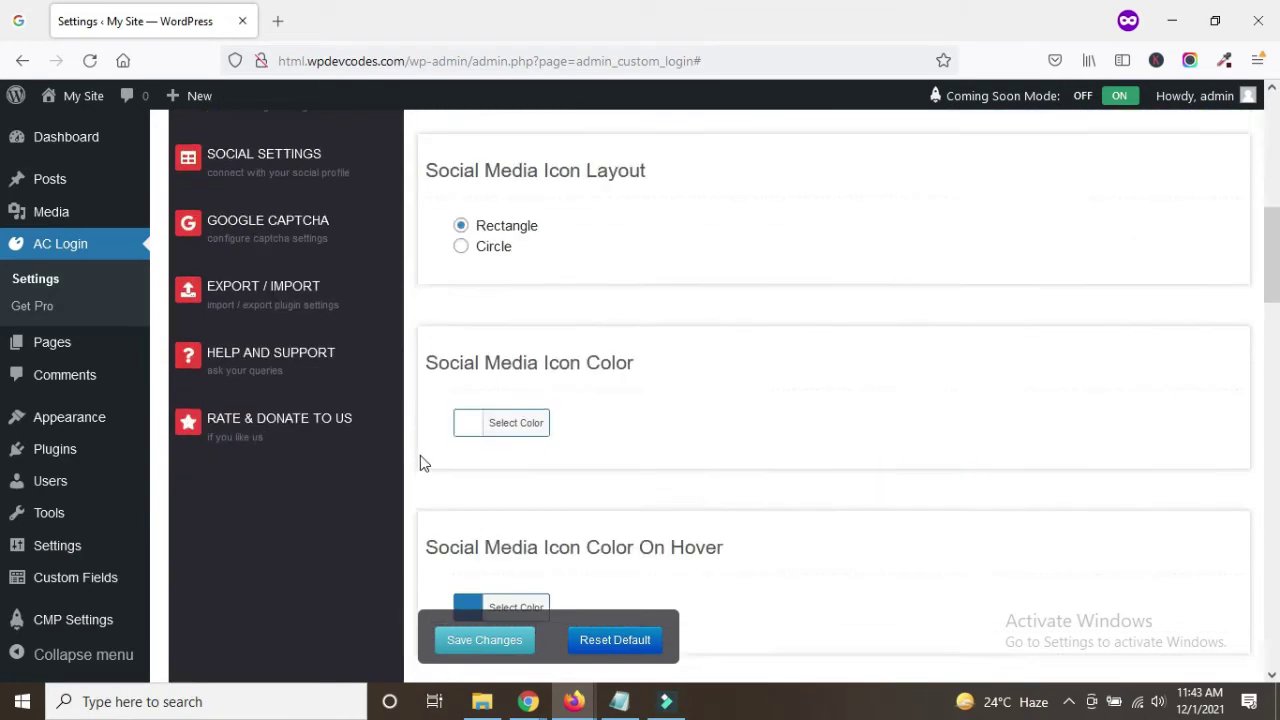
{"action": "scroll", "coordinate": [472, 459], "scroll_direction": "down", "scroll_amount": 5}
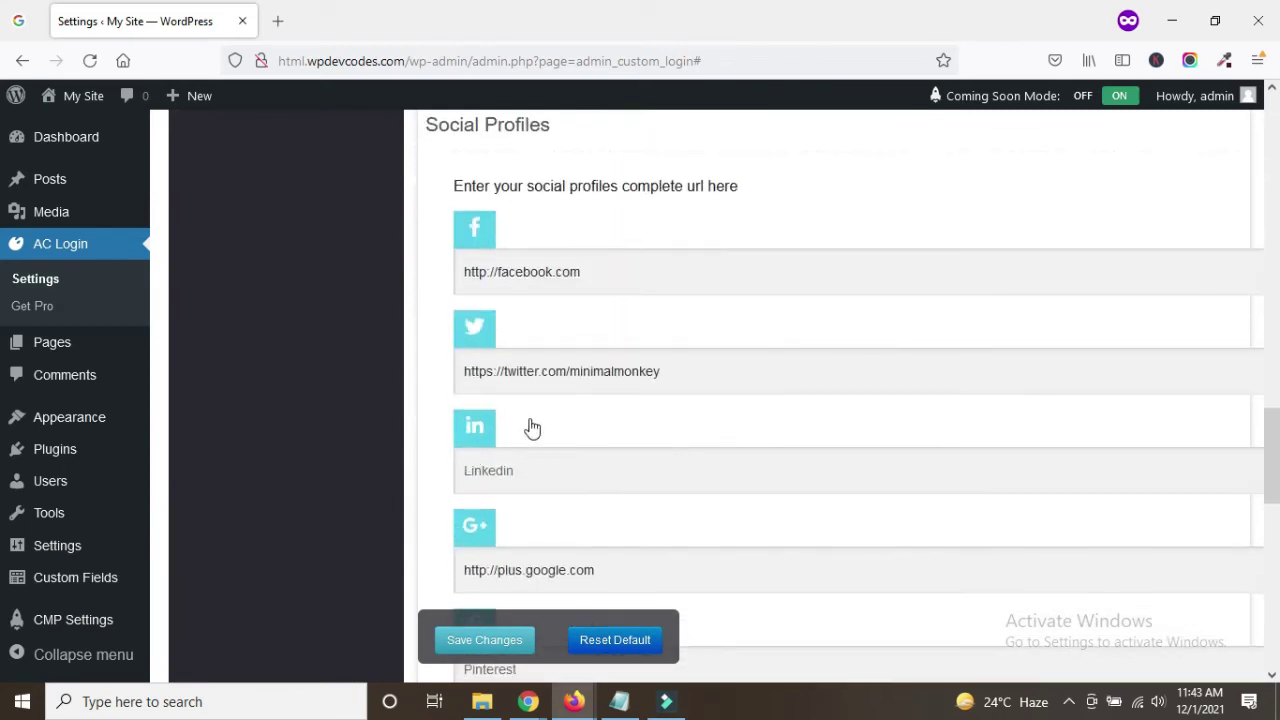
{"action": "scroll", "coordinate": [515, 380], "scroll_direction": "up", "scroll_amount": 1}
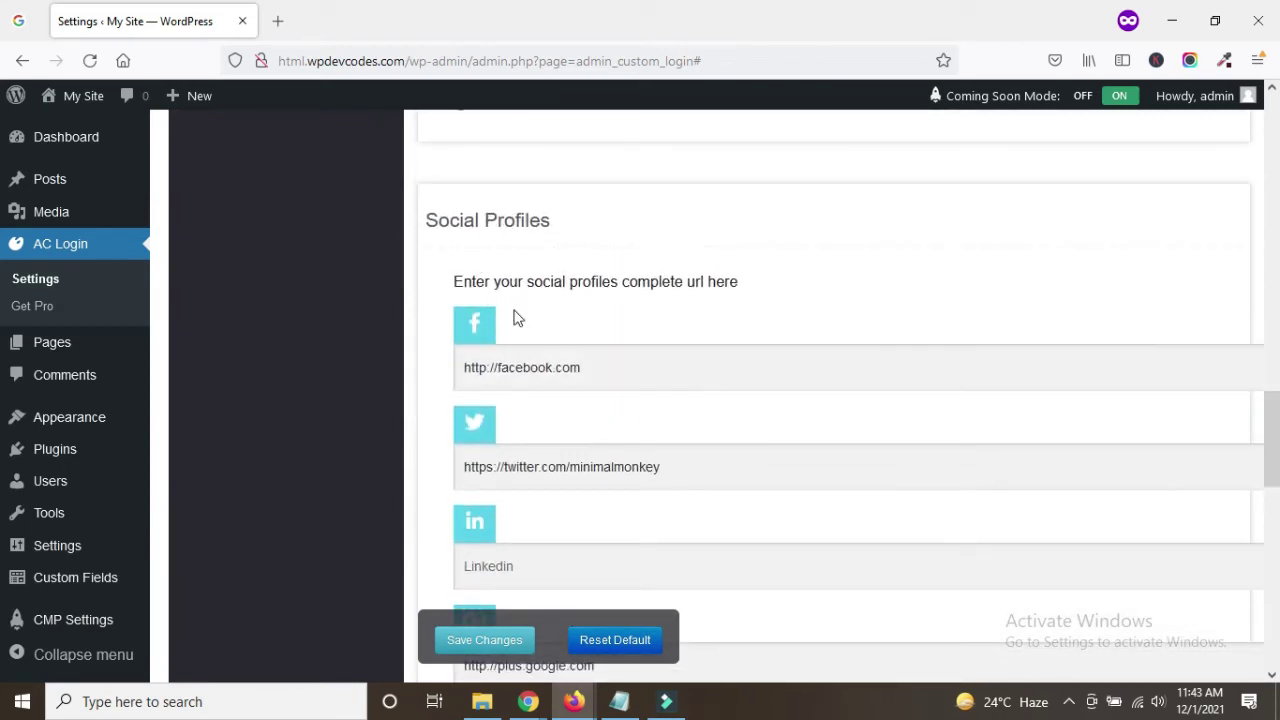
{"action": "scroll", "coordinate": [521, 481], "scroll_direction": "down", "scroll_amount": 2}
{"action": "scroll", "coordinate": [546, 491], "scroll_direction": "up", "scroll_amount": 15}
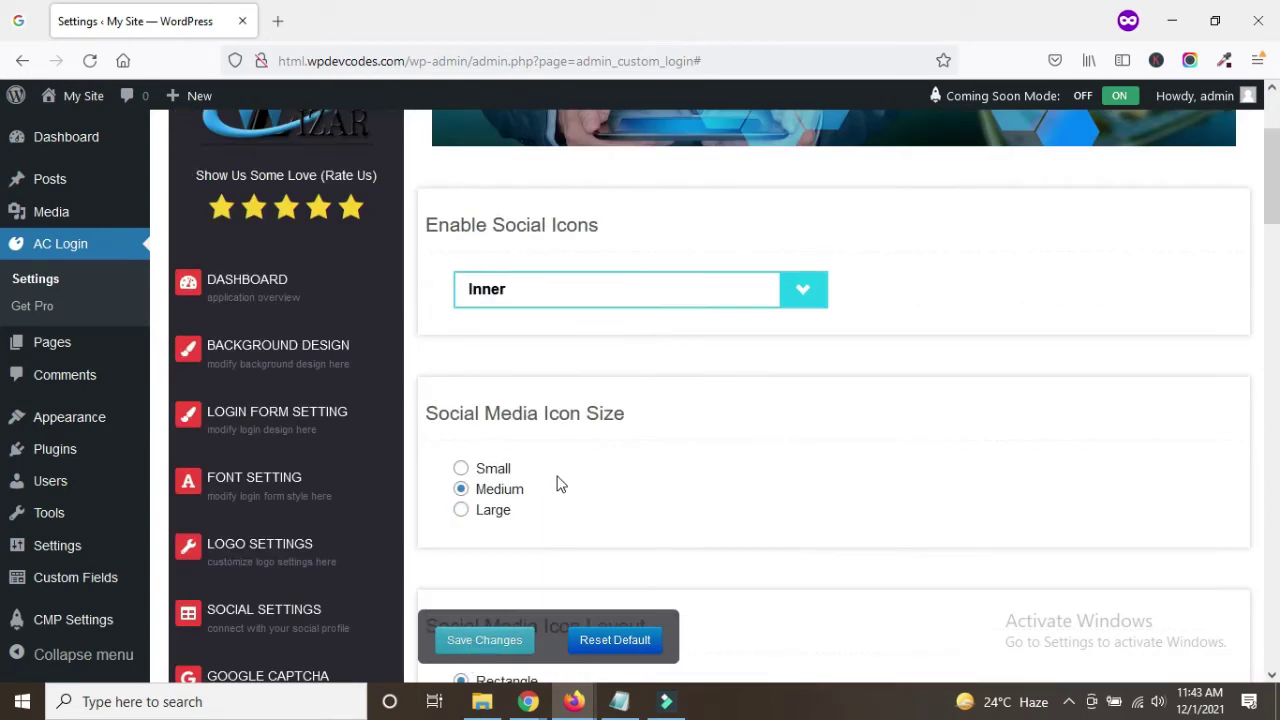
{"action": "left_click", "coordinate": [485, 648]}
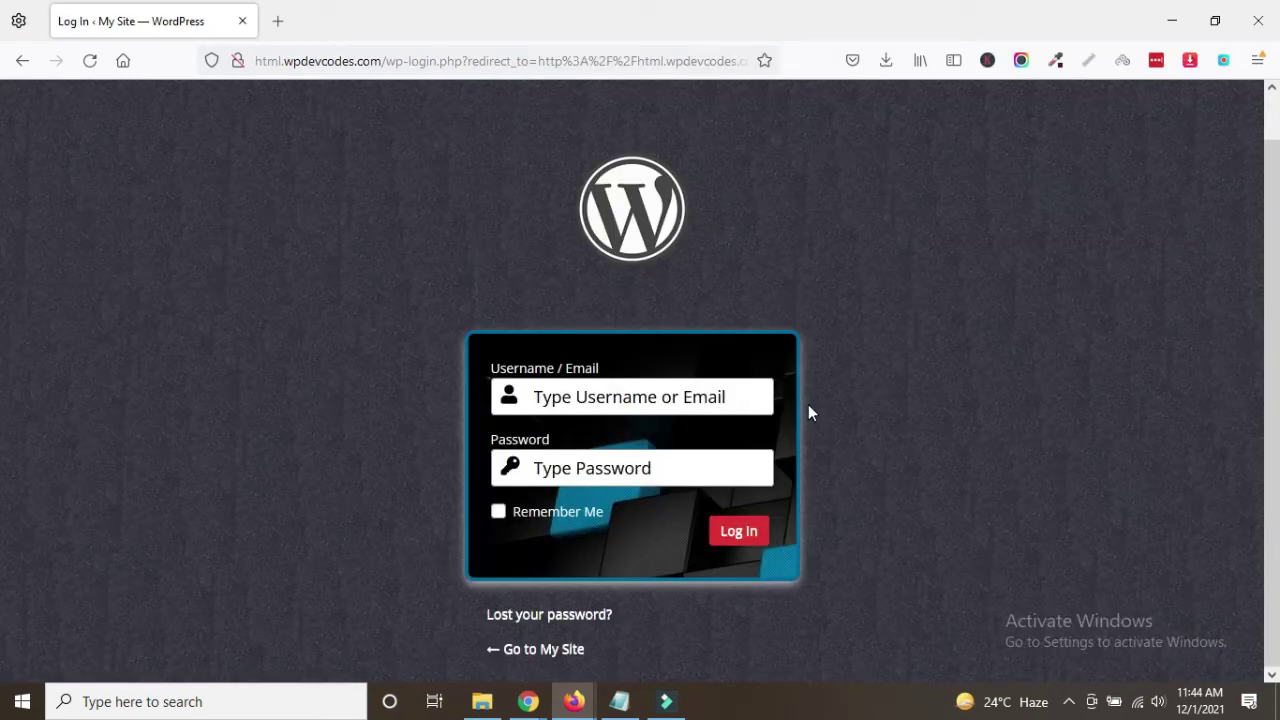
Reload the login page to preview six social icons under 'Find Us On Social Media' in the centered box.
{"action": "right_click", "coordinate": [148, 19]}
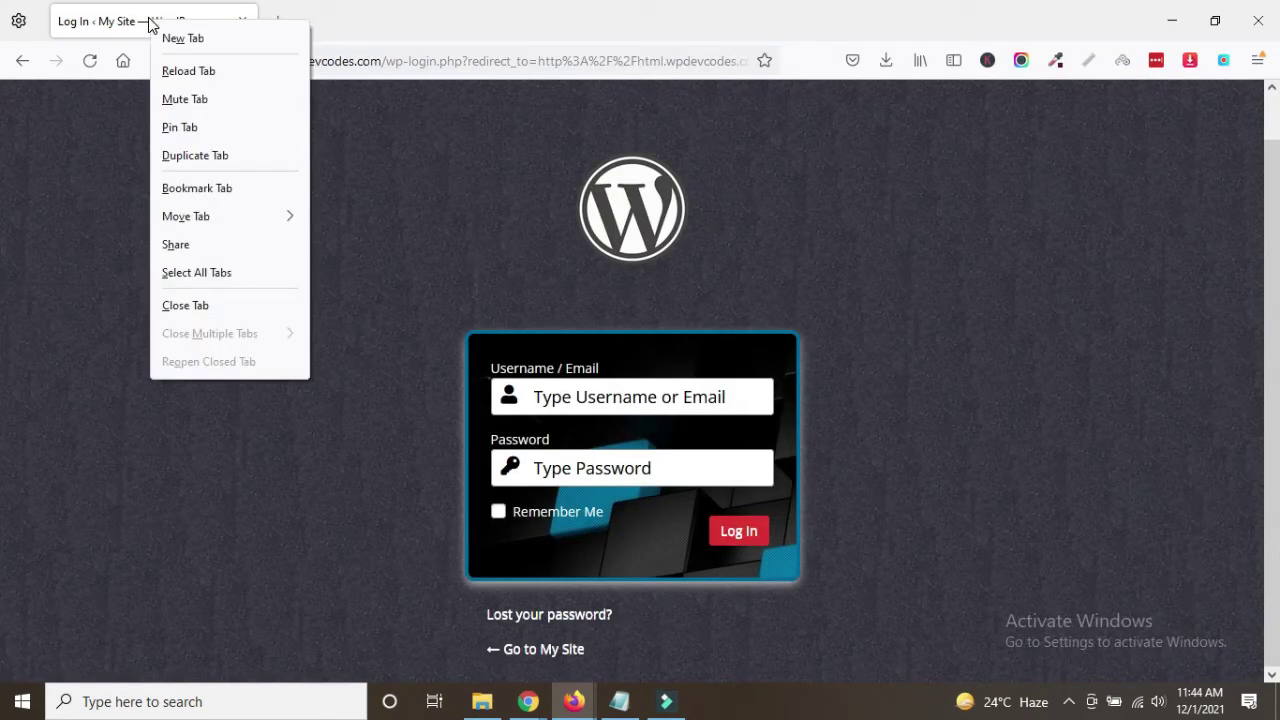
{"action": "left_click", "coordinate": [186, 70]}
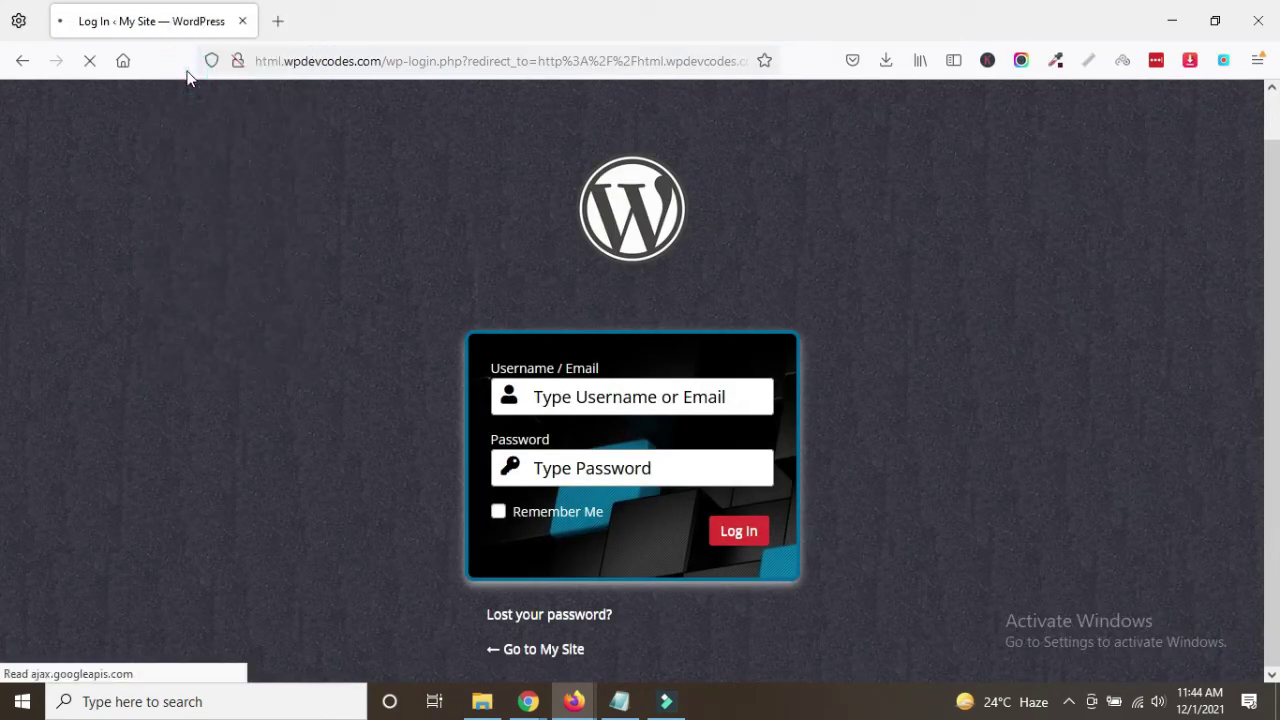
{"action": "scroll", "coordinate": [272, 393], "scroll_direction": "down", "scroll_amount": 2}
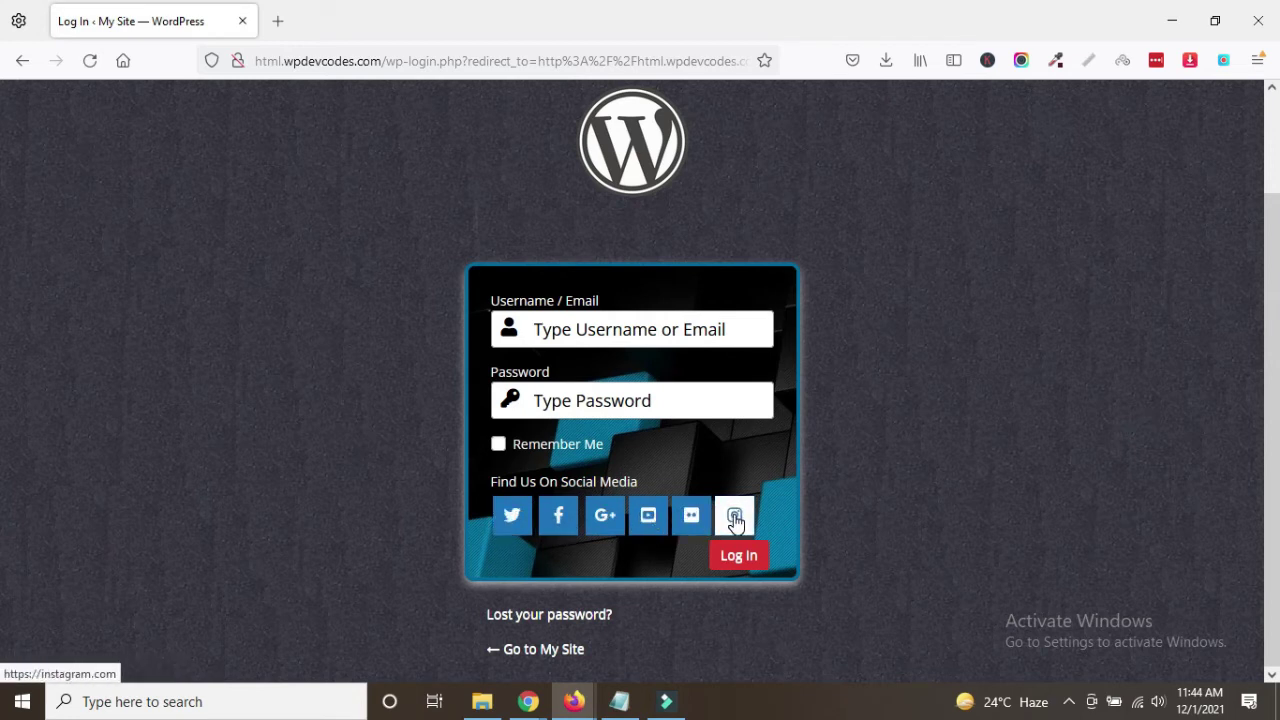
{"action": "scroll", "coordinate": [676, 525], "scroll_direction": "up", "scroll_amount": 1}
{"action": "scroll", "coordinate": [676, 525], "scroll_direction": "up", "scroll_amount": 1}
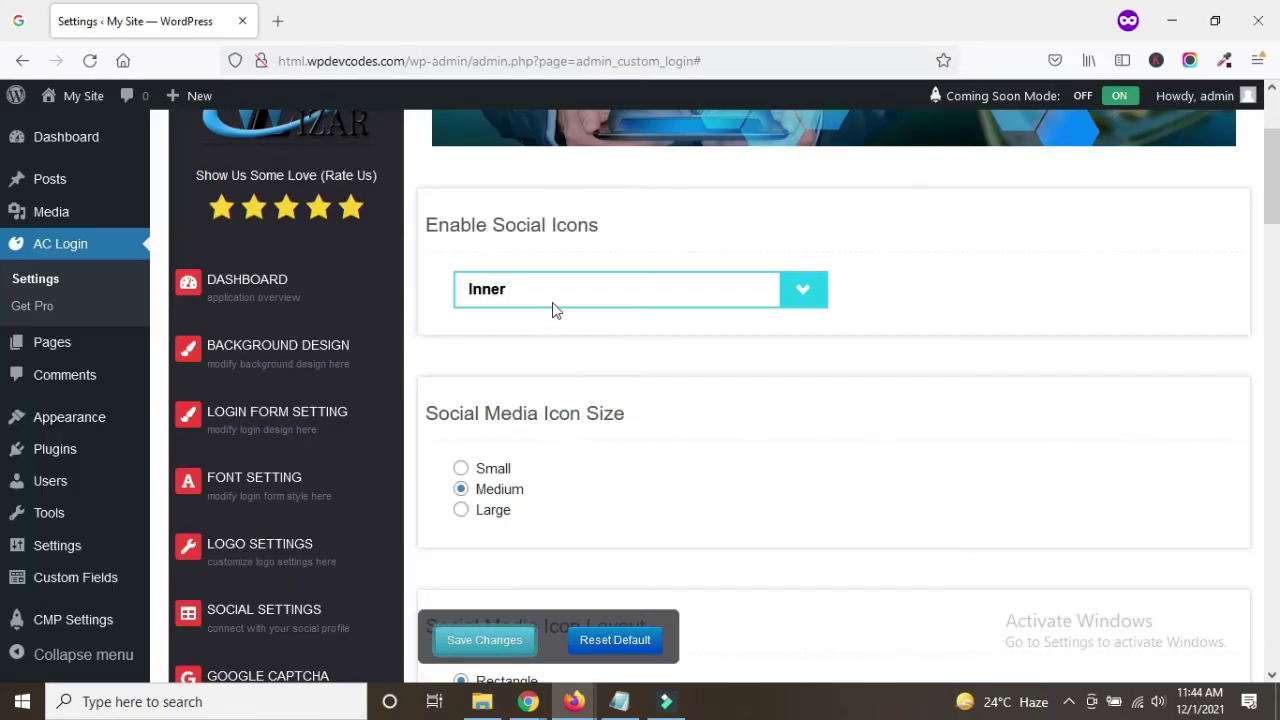
{"action": "left_click", "coordinate": [555, 289]}
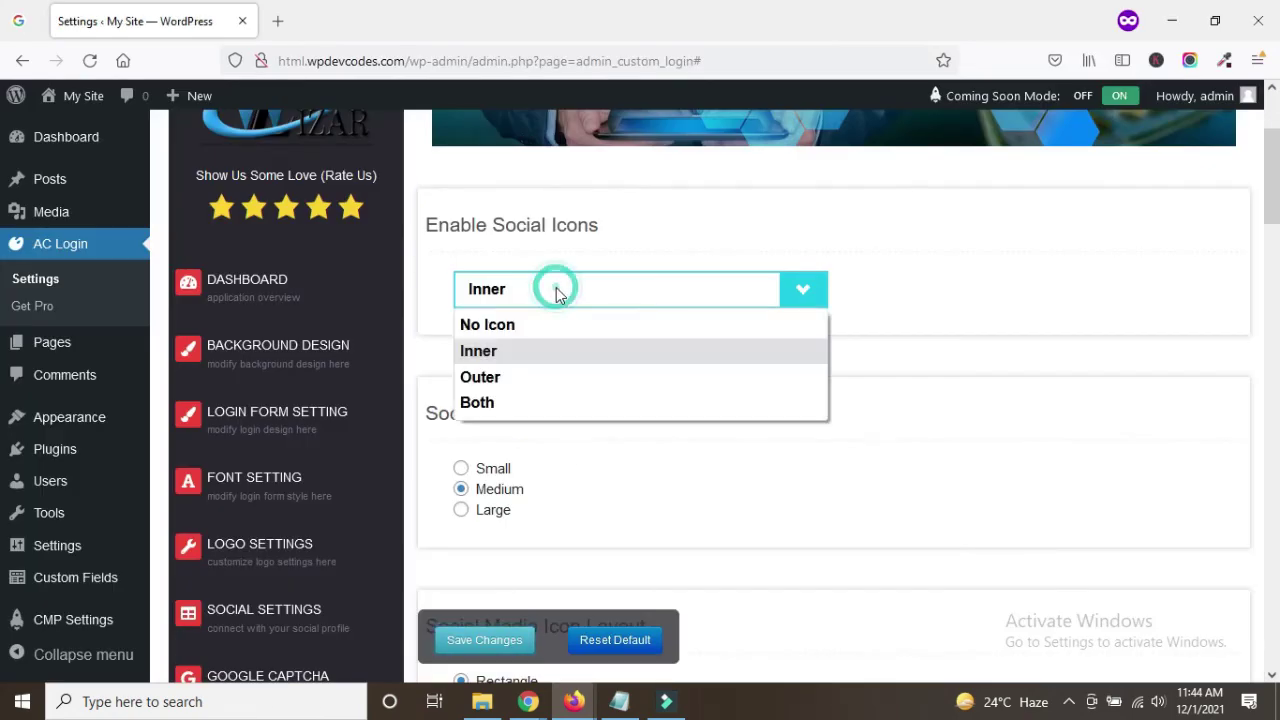
Switch Enable Social Icons to No Icon and save the setting.
{"action": "left_click", "coordinate": [531, 322]}
{"action": "left_click", "coordinate": [493, 645]}
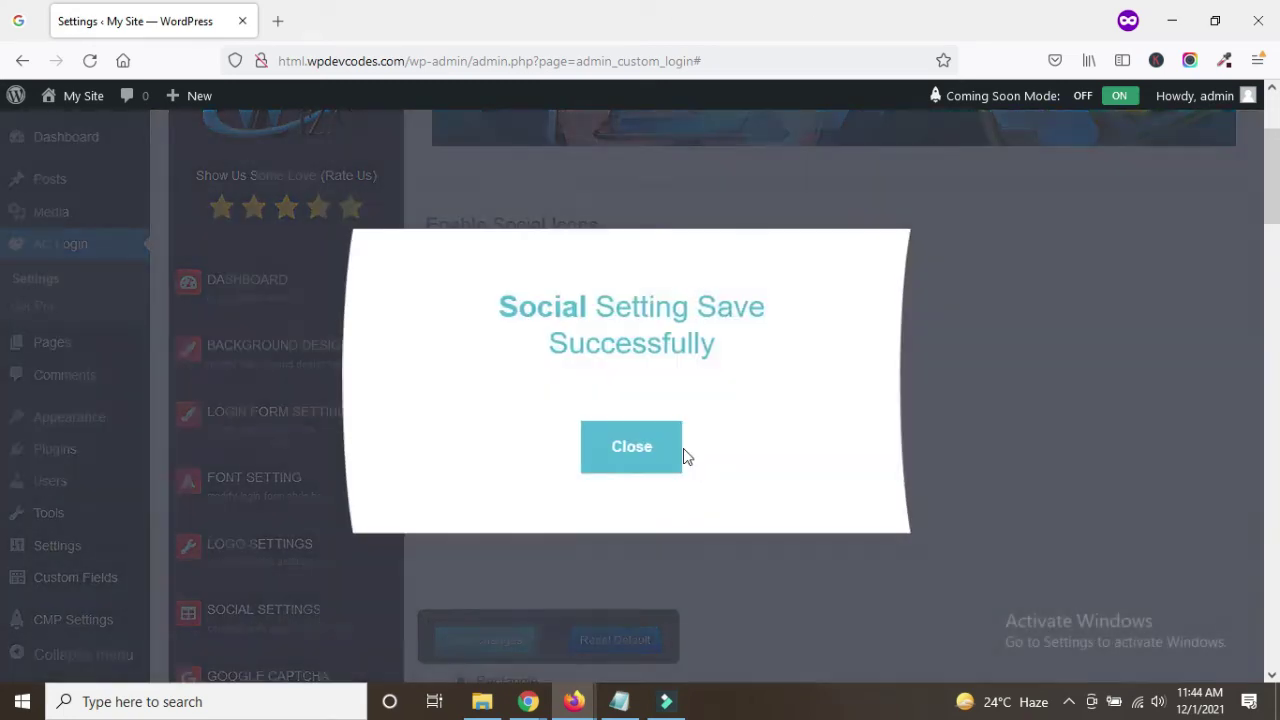
{"action": "left_click", "coordinate": [672, 452]}
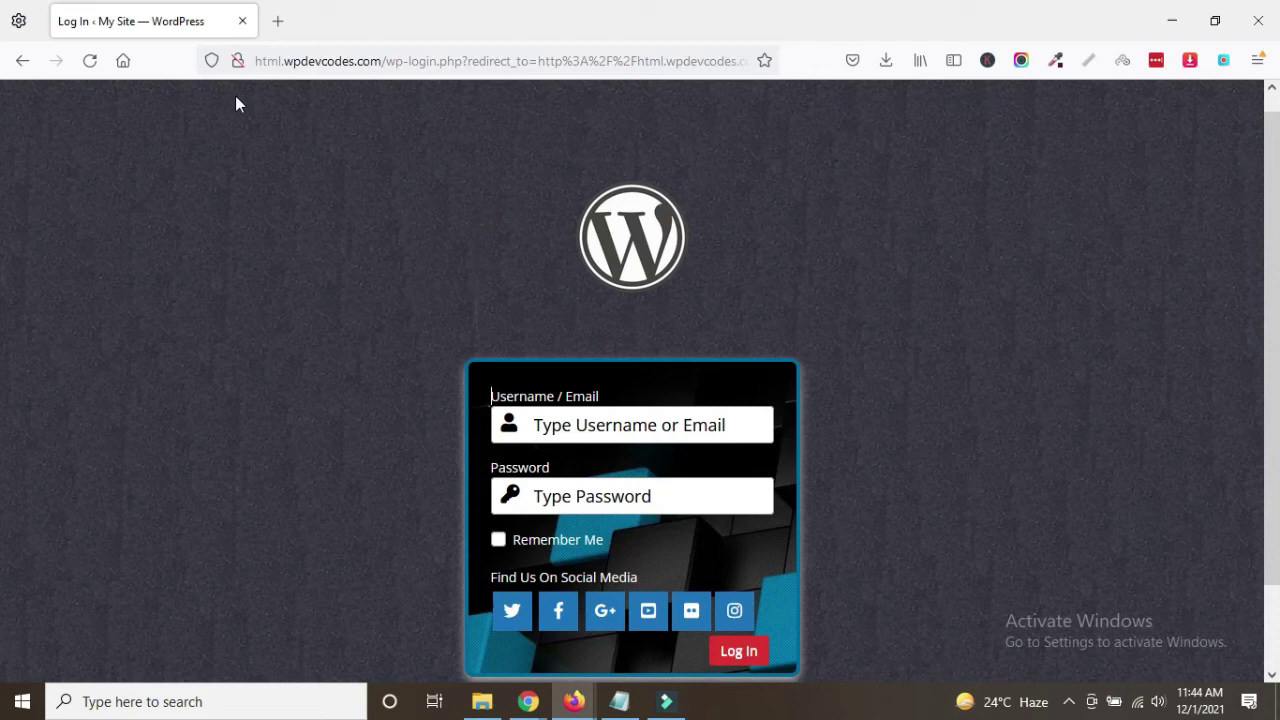
Reload the login page and check the dark centered form no longer shows the social icons row.
{"action": "right_click", "coordinate": [168, 20]}
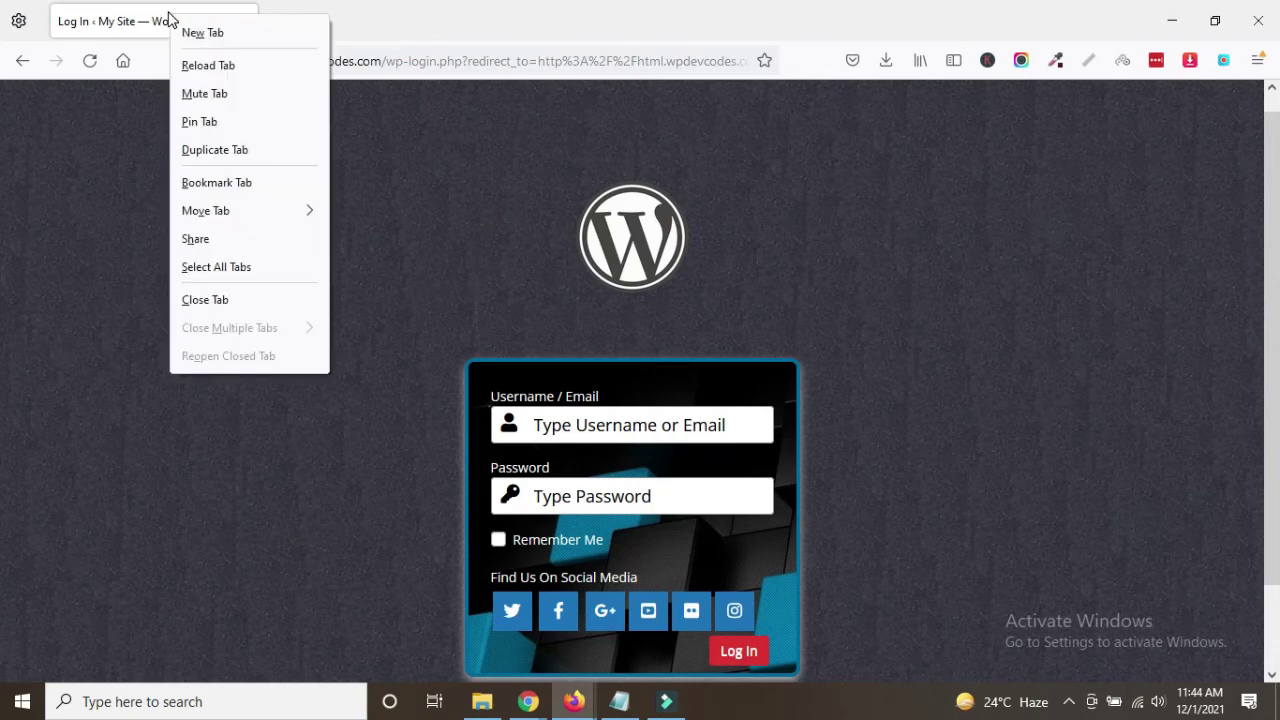
{"action": "left_click", "coordinate": [213, 67]}
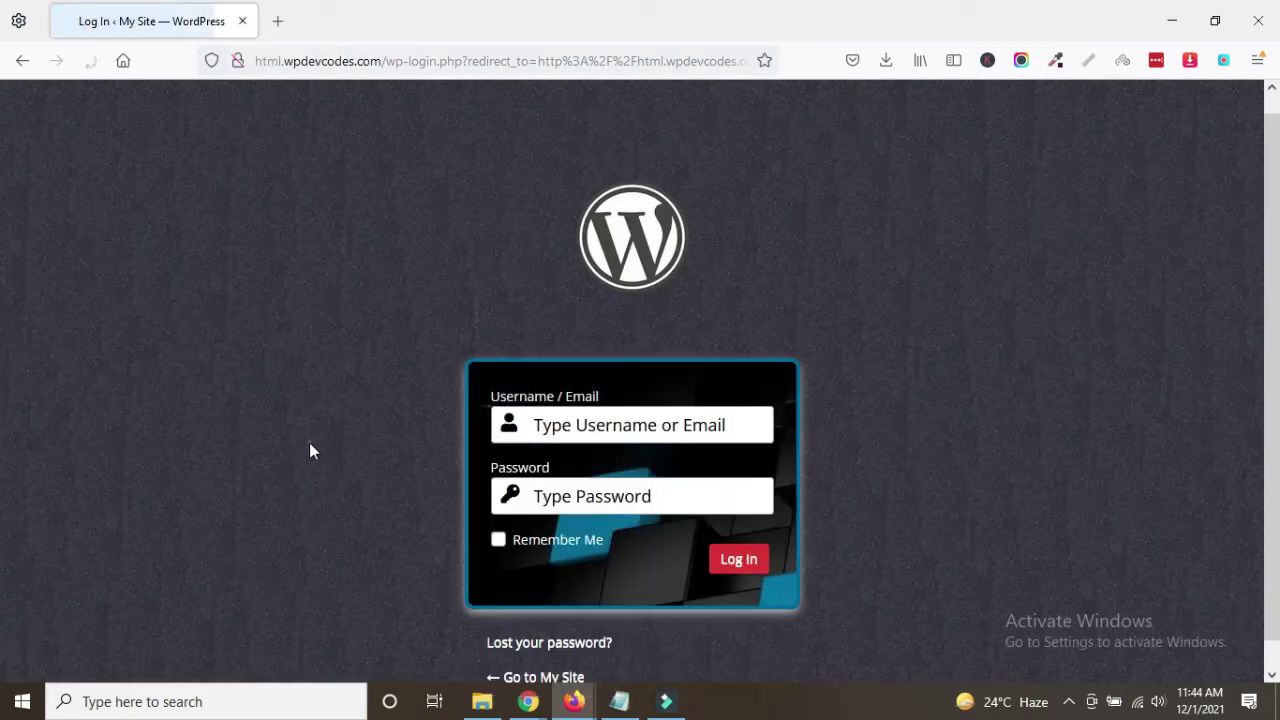
{"action": "scroll", "coordinate": [810, 415], "scroll_direction": "down", "scroll_amount": 1}
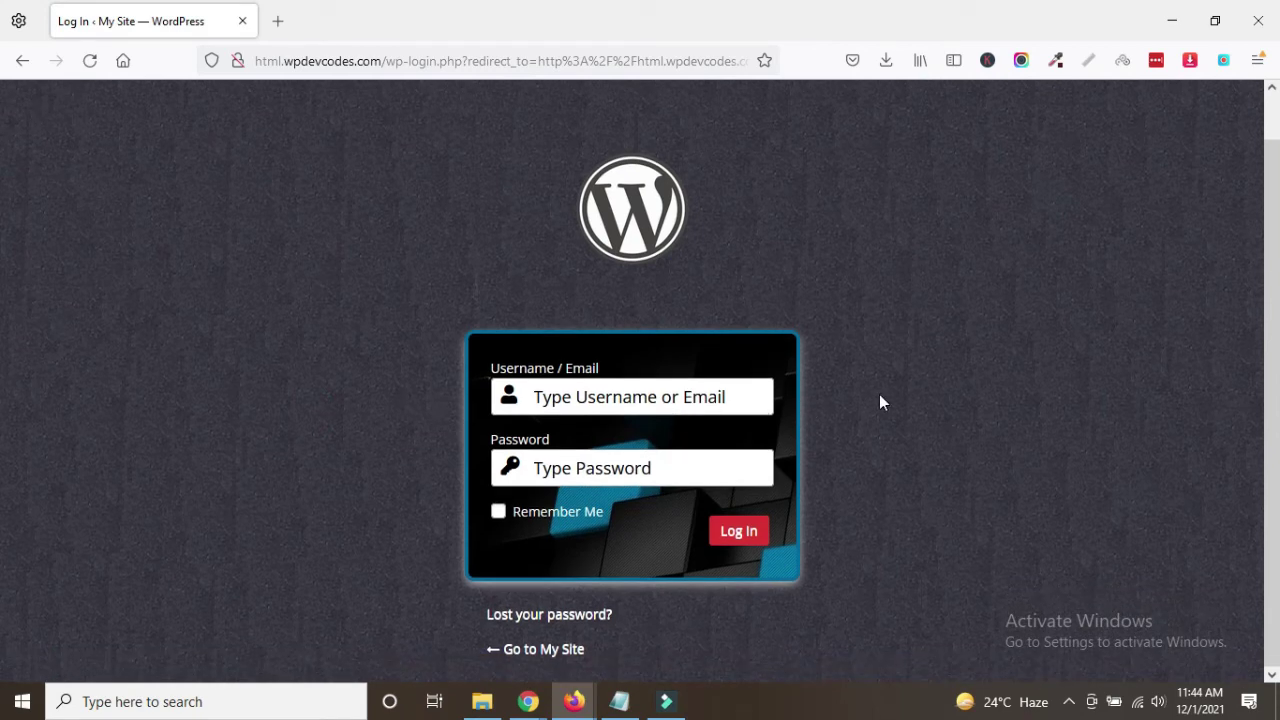
{"action": "scroll", "coordinate": [880, 395], "scroll_direction": "up", "scroll_amount": 2}
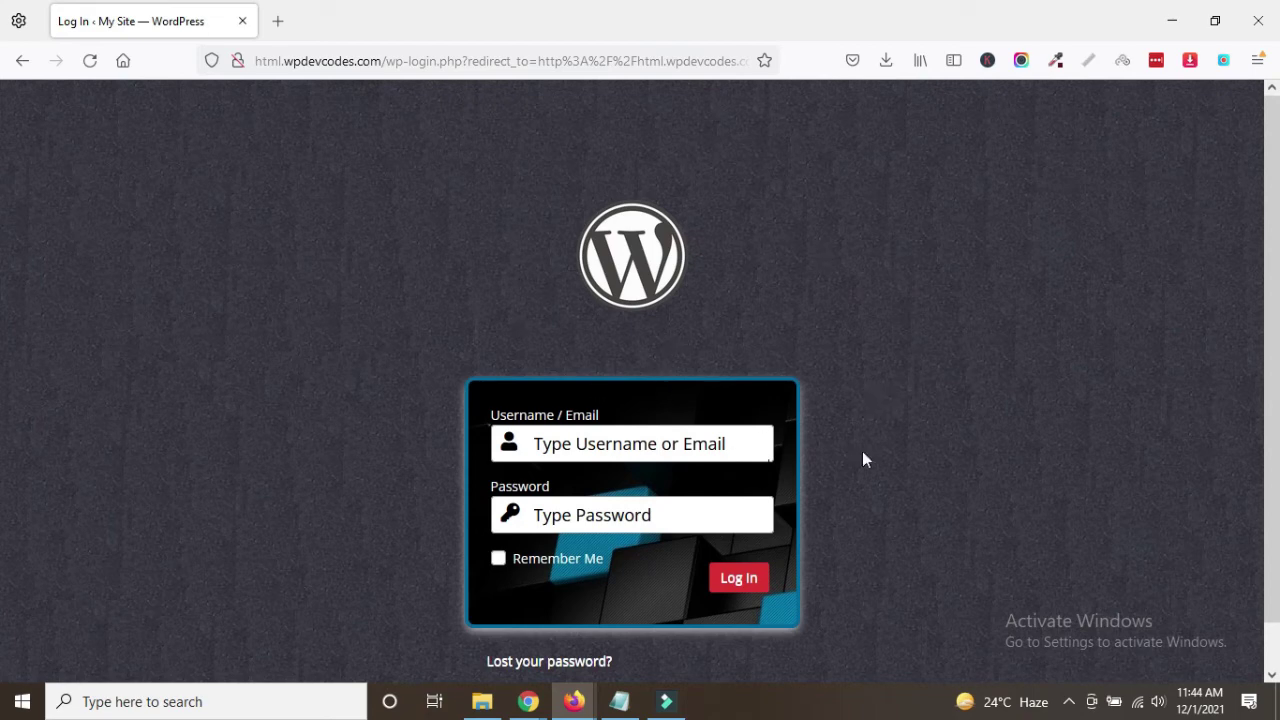
{"action": "scroll", "coordinate": [864, 452], "scroll_direction": "down", "scroll_amount": 2}
{"action": "scroll", "coordinate": [237, 371], "scroll_direction": "up", "scroll_amount": 2}
{"action": "scroll", "coordinate": [178, 460], "scroll_direction": "down", "scroll_amount": 2}
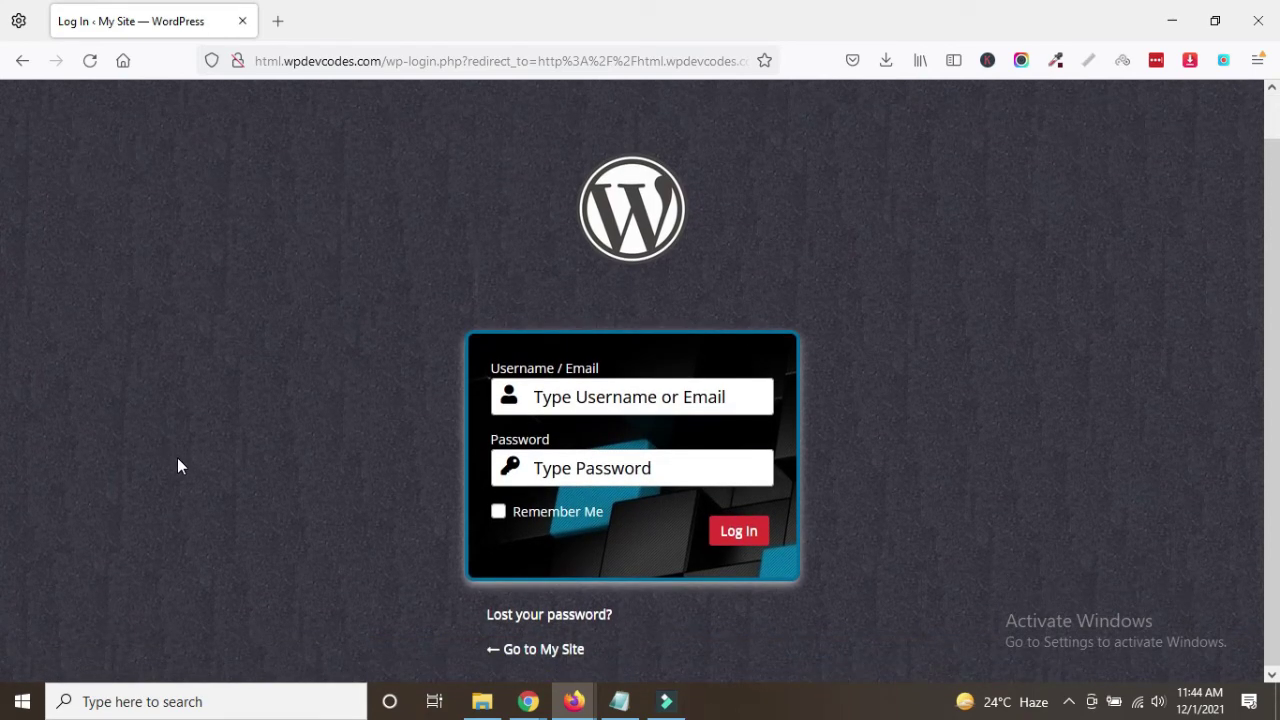
{"action": "scroll", "coordinate": [300, 450], "scroll_direction": "up", "scroll_amount": 2}
{"action": "scroll", "coordinate": [895, 450], "scroll_direction": "down", "scroll_amount": 2}
{"action": "scroll", "coordinate": [297, 393], "scroll_direction": "up", "scroll_amount": 2}
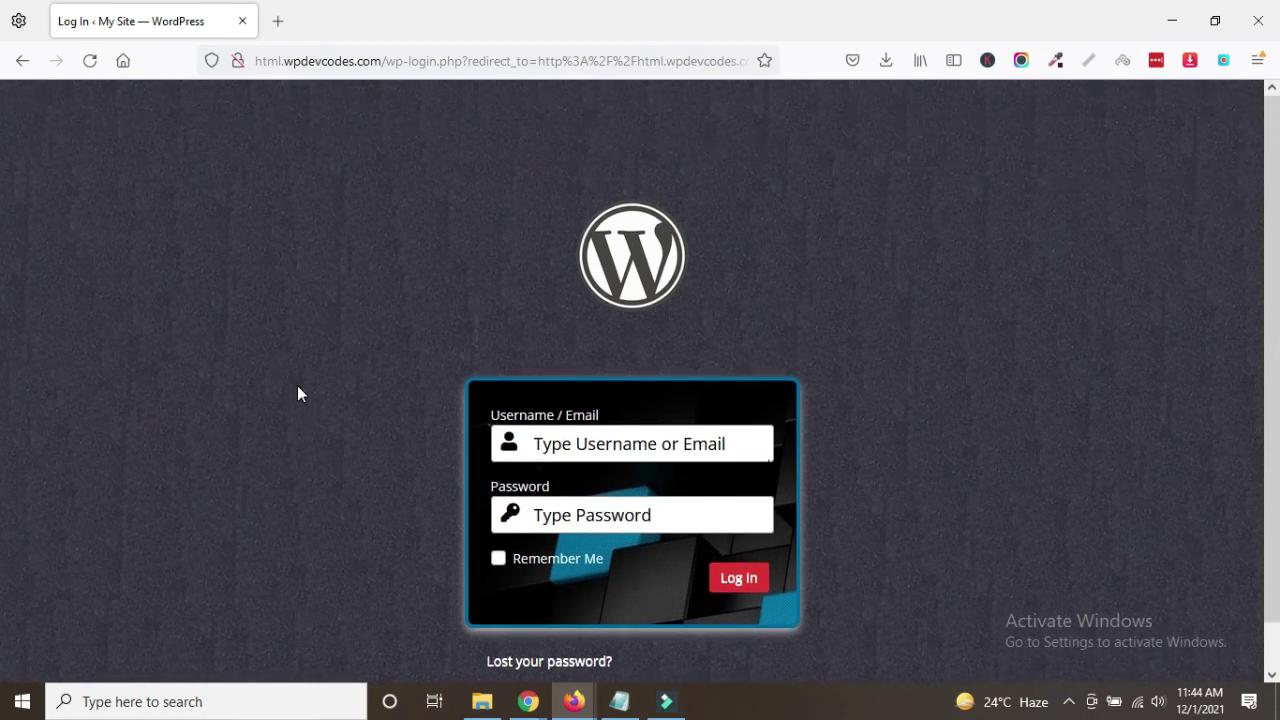
{"action": "scroll", "coordinate": [297, 386], "scroll_direction": "down", "scroll_amount": 2}
{"action": "scroll", "coordinate": [294, 383], "scroll_direction": "up", "scroll_amount": 2}
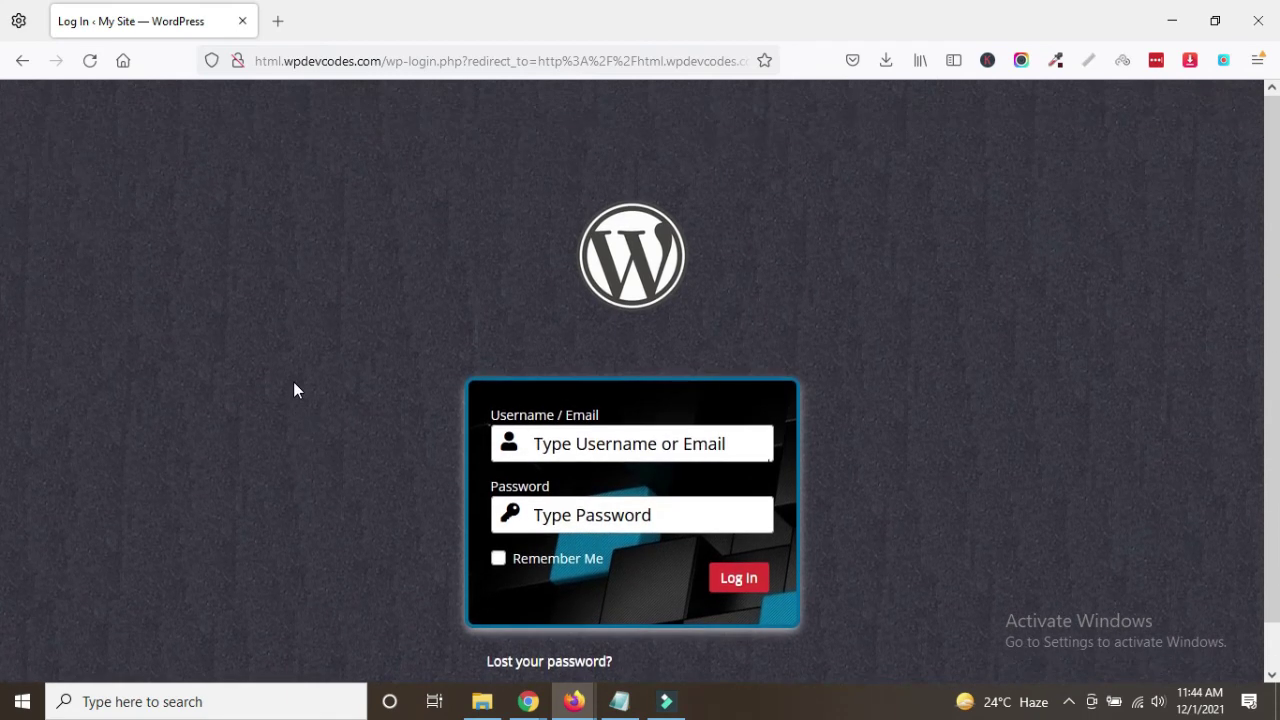